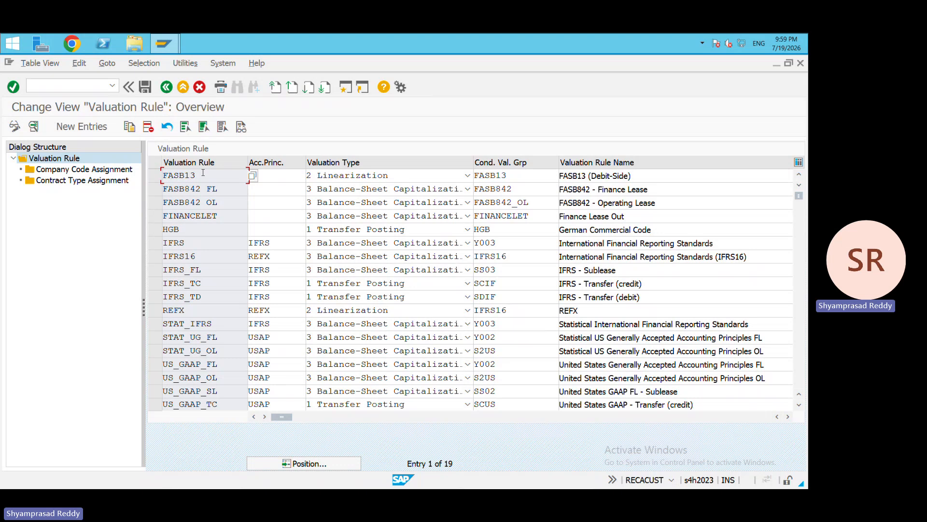
Open transaction RECN and start creating a CLO Commercial lease-out contract in company code REFX
left_click(75, 89)
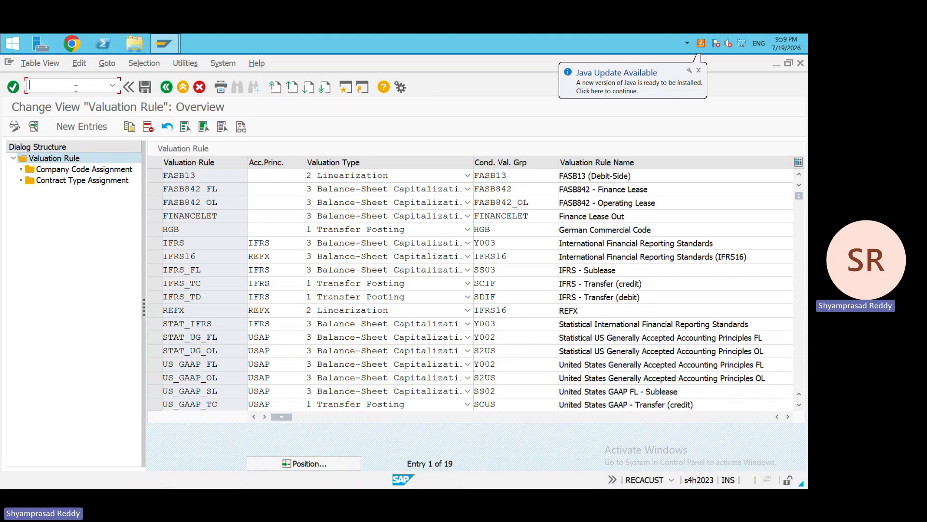
type("/NRECN")
key("Return")
left_click(92, 126)
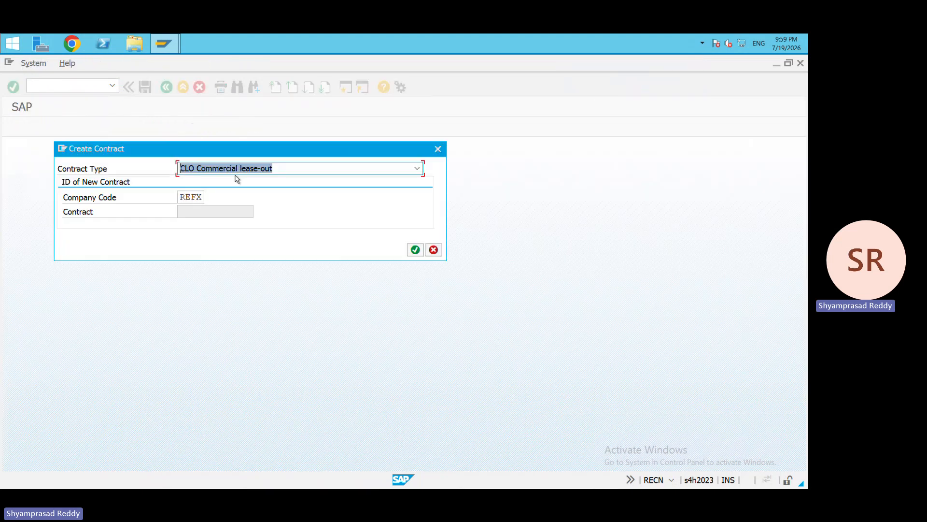
key("Return")
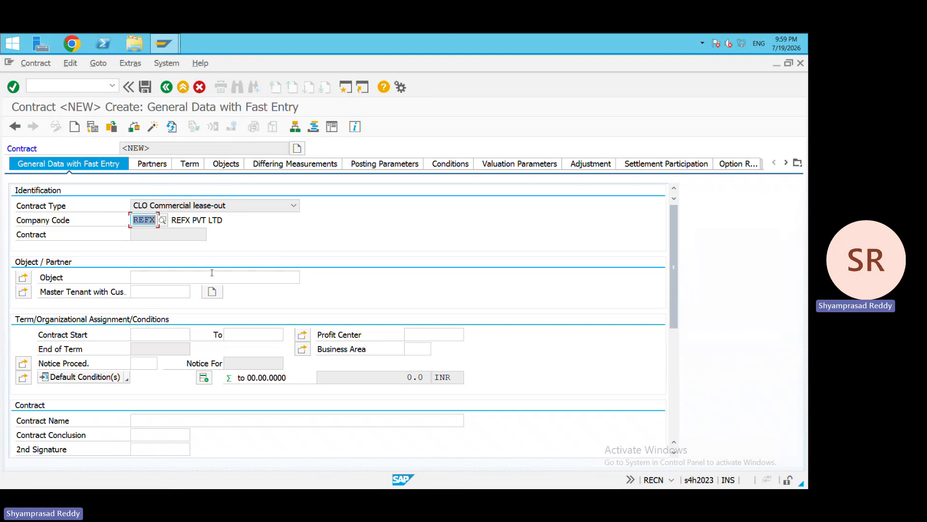
Set the new contract's object to rental unit RO REFX/15/2
left_click(198, 277)
key("Down")
key("Down")
key("Return")
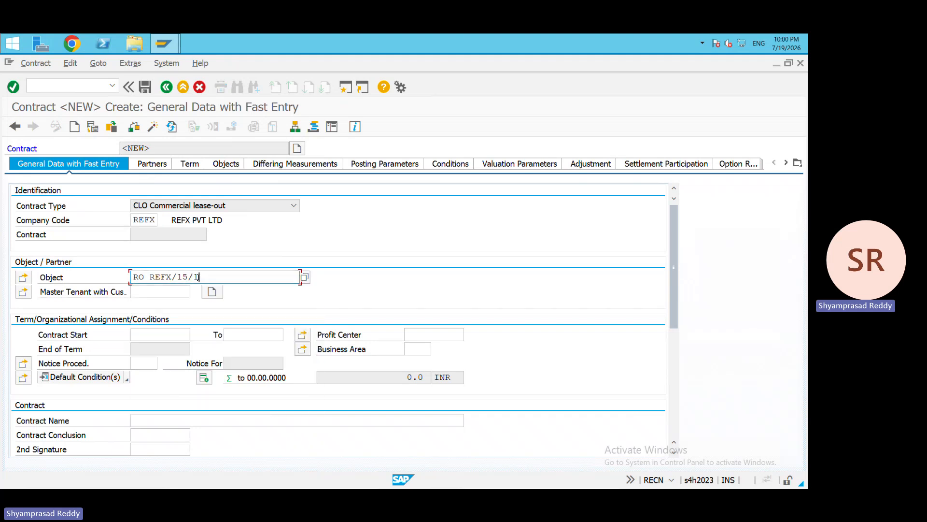
key("BackSpace")
type("2")
key("Tab")
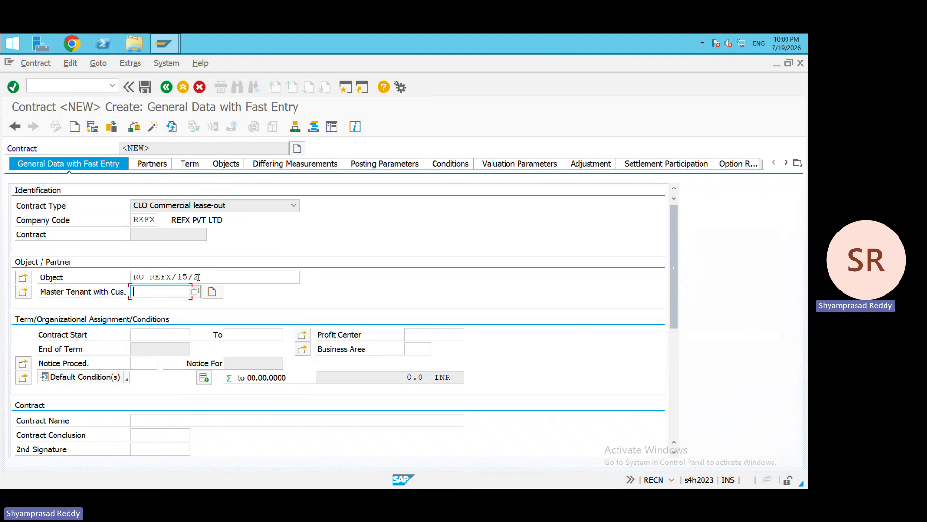
Enter the partner number of the CLO customer as the contract's master tenant with customer account
key("Down")
key("Down")
key("Return")
key("Return")
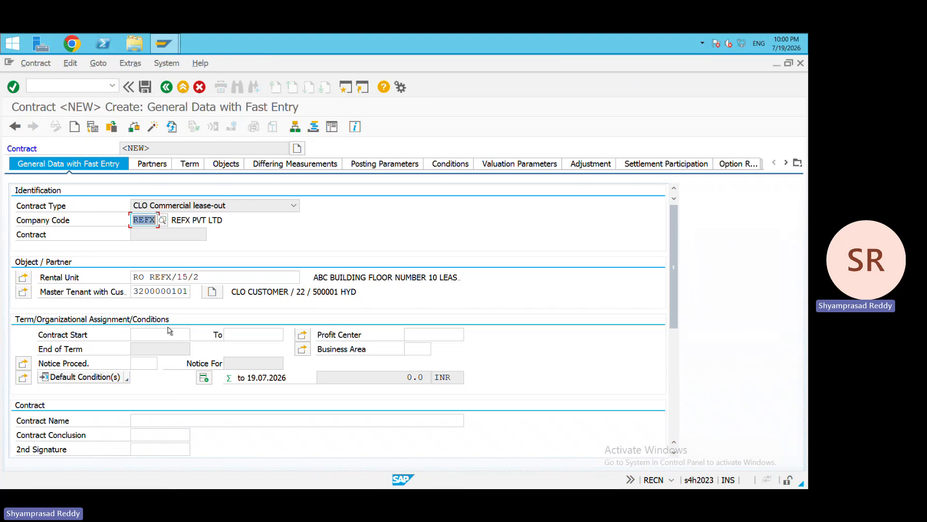
Set the contract term to start on 19.07.2026 and run to 31.03.2027
left_click(155, 339)
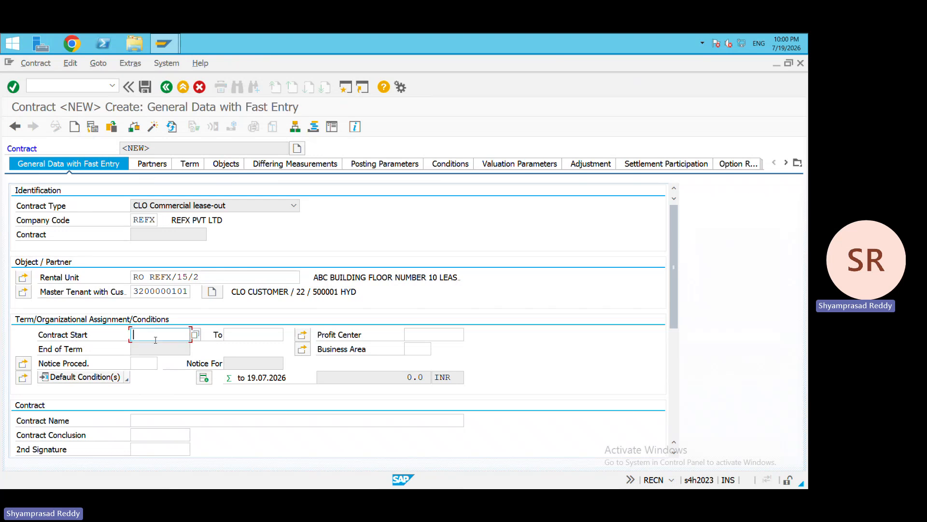
key("Down")
key("Down")
key("Return")
key("Return")
left_click(233, 340)
key("Down")
key("Down")
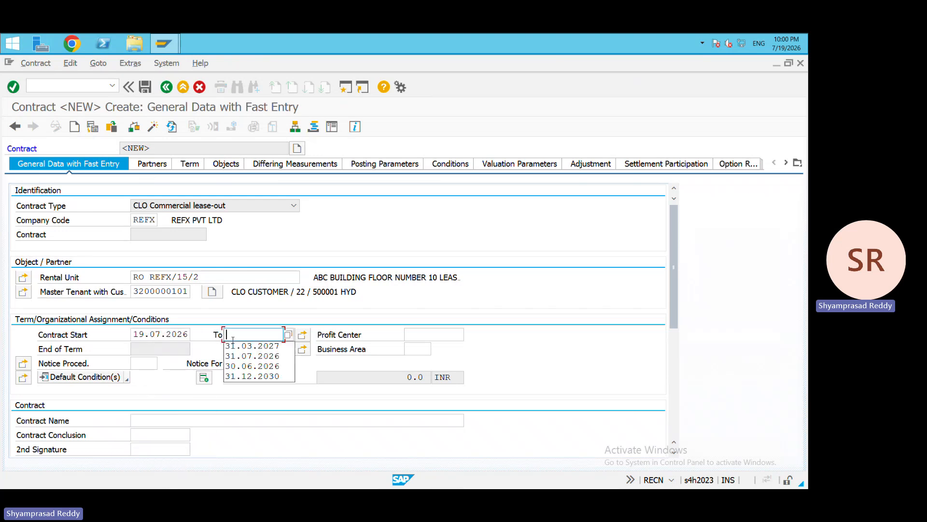
key("Return")
key("Return")
Name the contract "REFX PVT LTD LEASE OUT TO CLO CUSTOMER 1 YEAR" and set its contract conclusion date to 31.03.2027
left_click(154, 415)
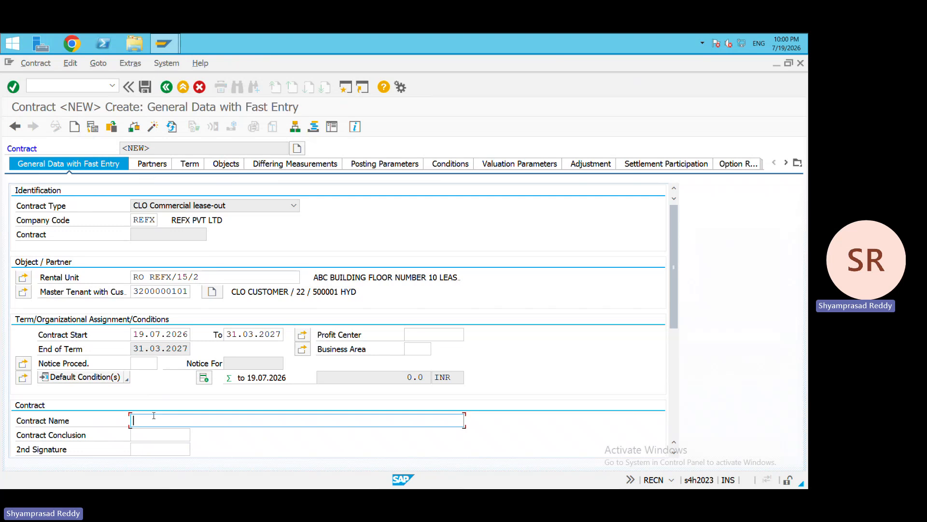
type("REFX PVT LTD LEASE OUT TO CLO CUS")
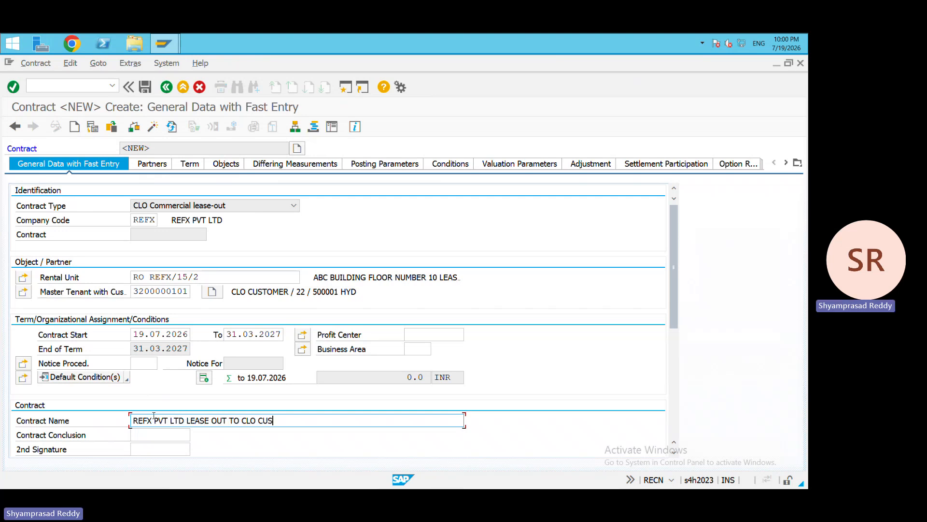
type("TOMER 1 YEAR")
key("Tab")
key("Return")
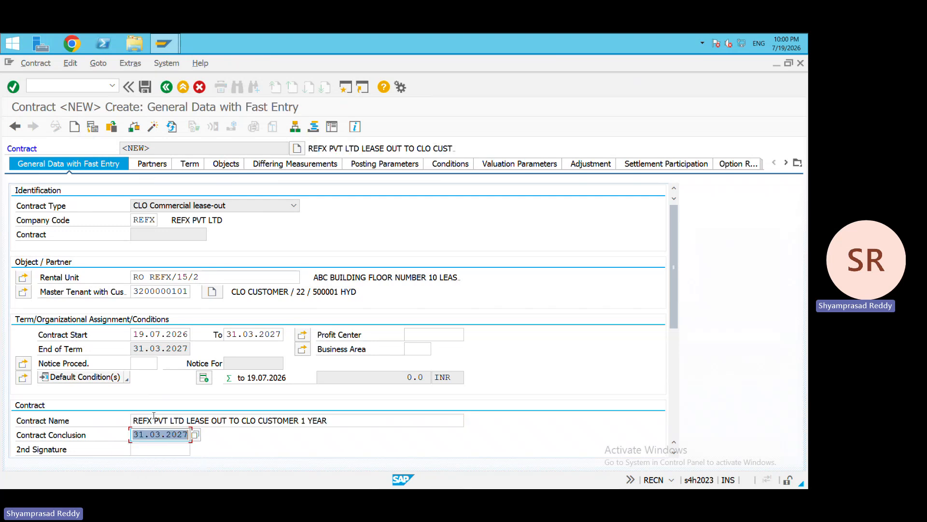
Review the contract's partner, term, object and measurement data, and set the standard posting term's account determination value to CLO
left_click(156, 168)
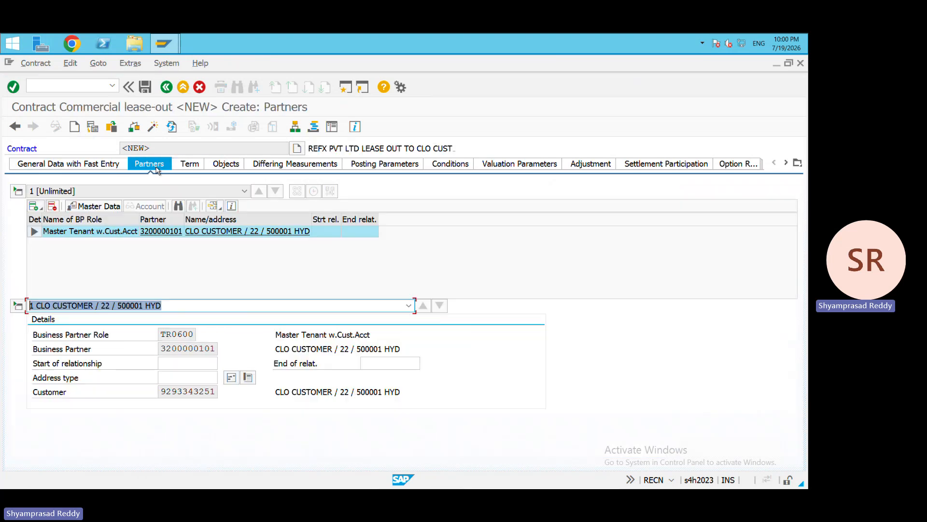
left_click(186, 165)
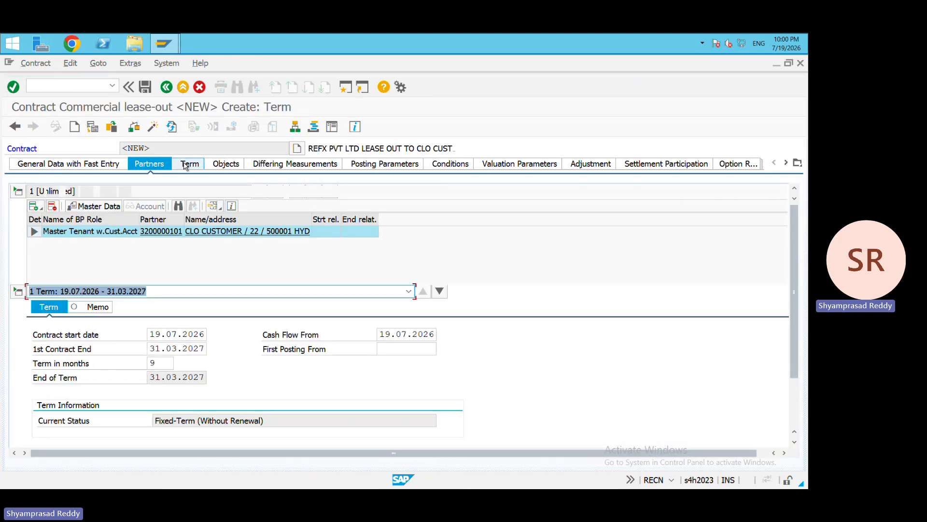
left_click(223, 164)
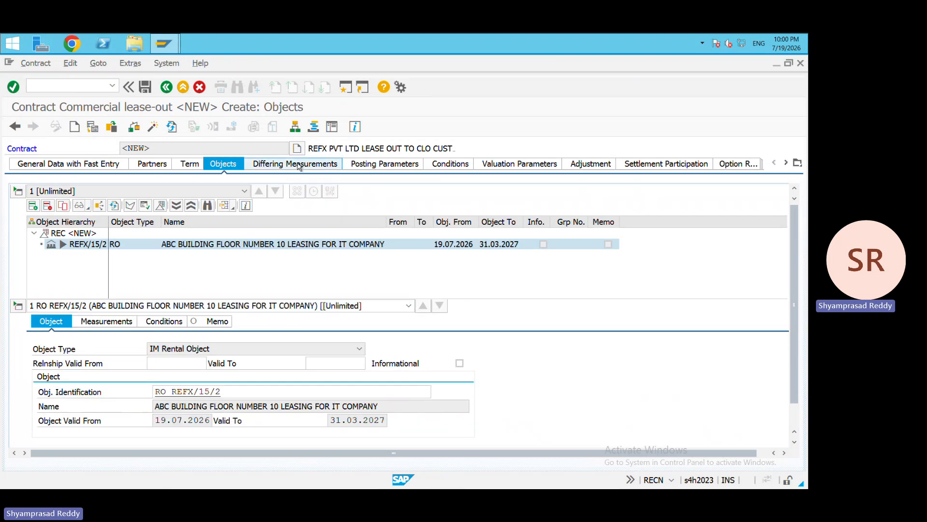
left_click(299, 165)
left_click(369, 164)
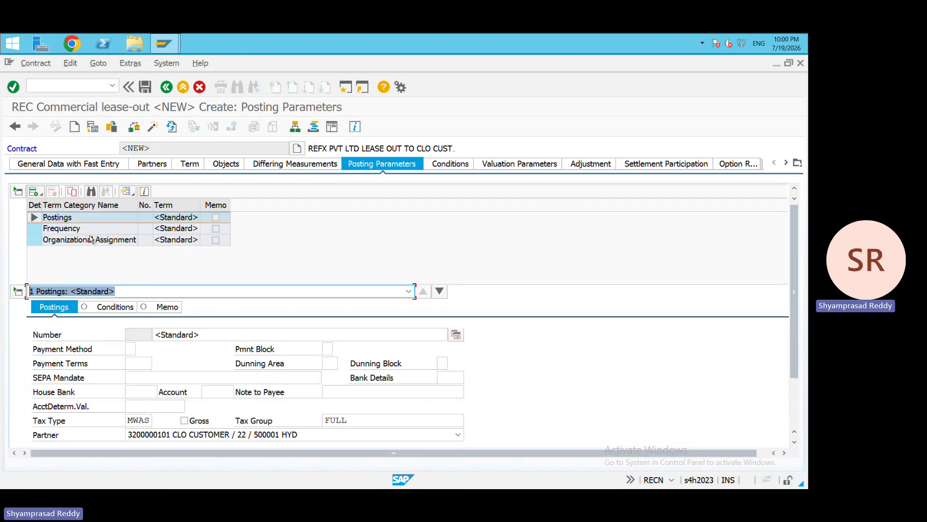
left_click(147, 405)
type("CLO")
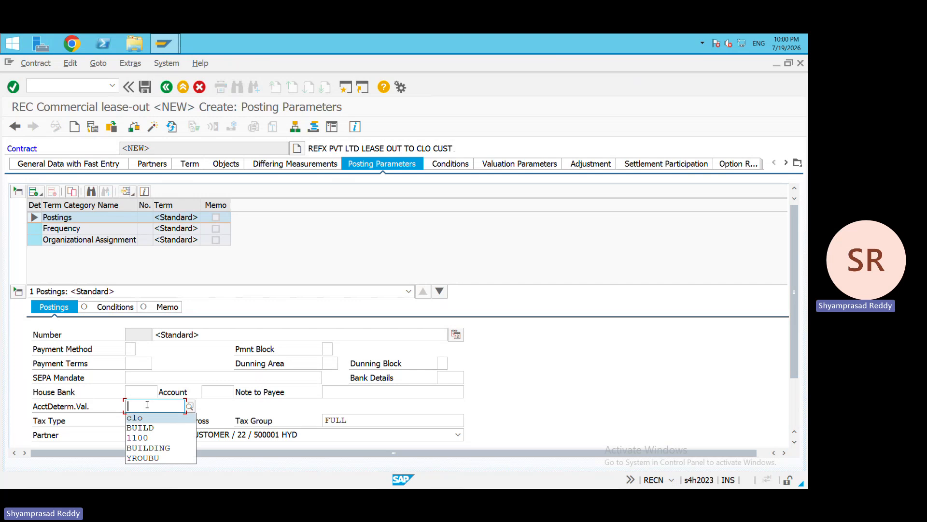
key("Return")
Set the standard frequency term's amount reference to 0 Monthly Amount and its payment form to 2 In Arrears
left_click(104, 228)
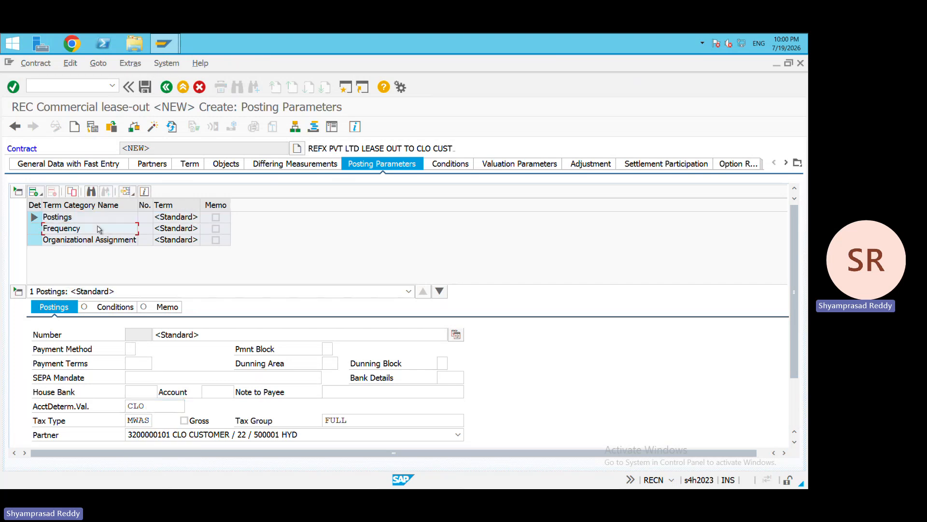
left_click(180, 379)
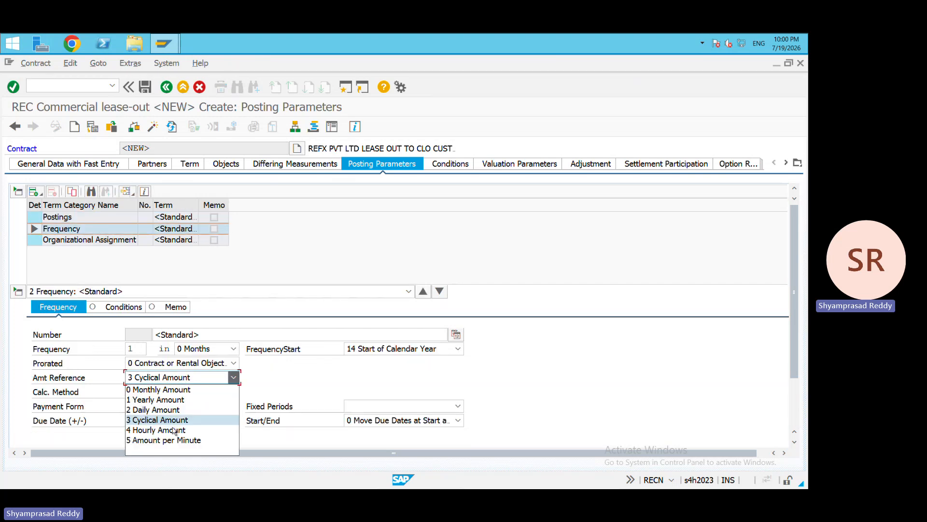
left_click(162, 388)
left_click(162, 406)
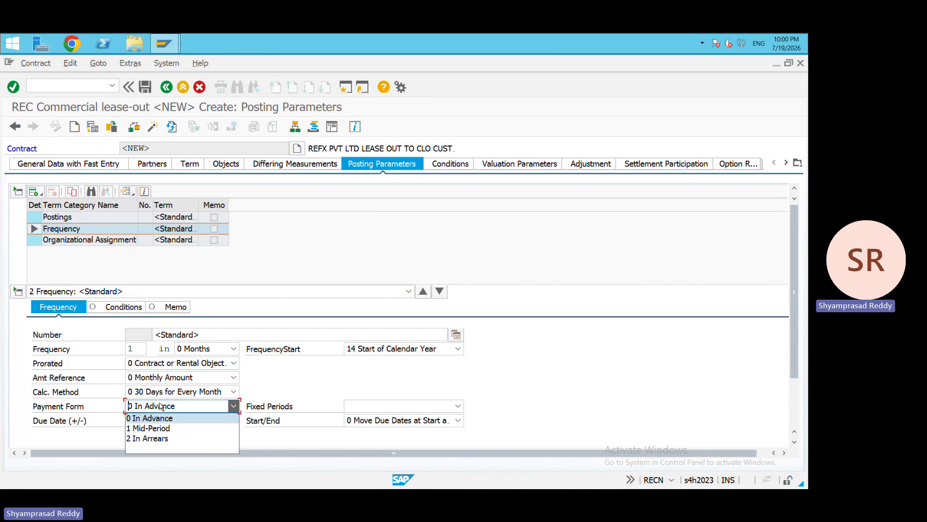
left_click(154, 439)
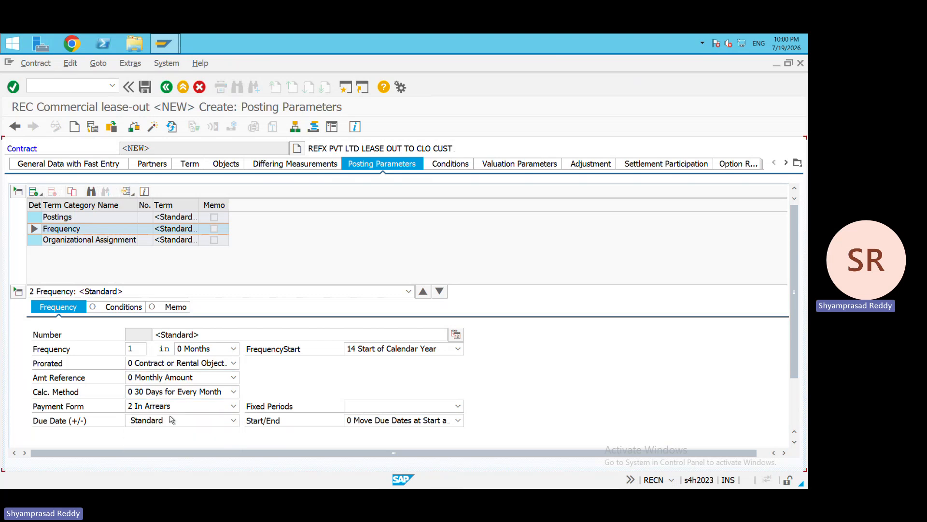
Add condition type 11 Office Basic Rent to the contract's conditions
left_click(459, 166)
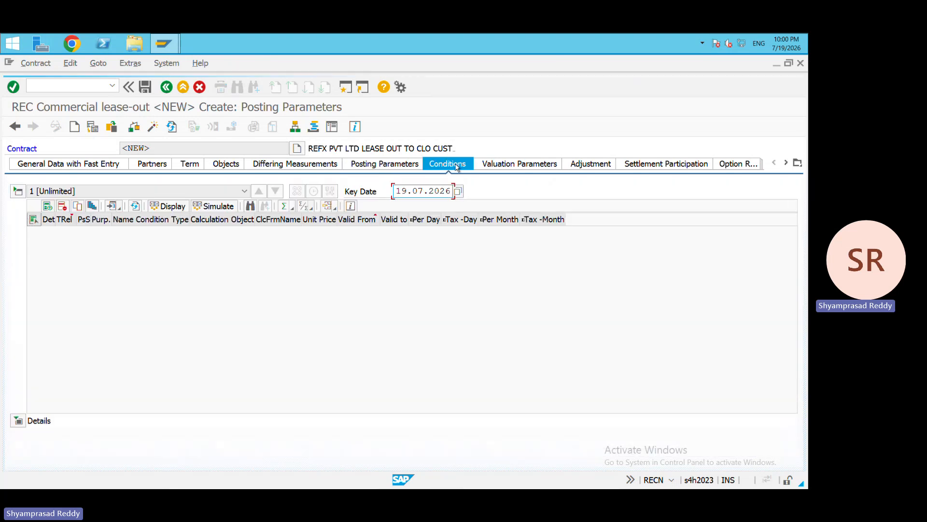
left_click(48, 206)
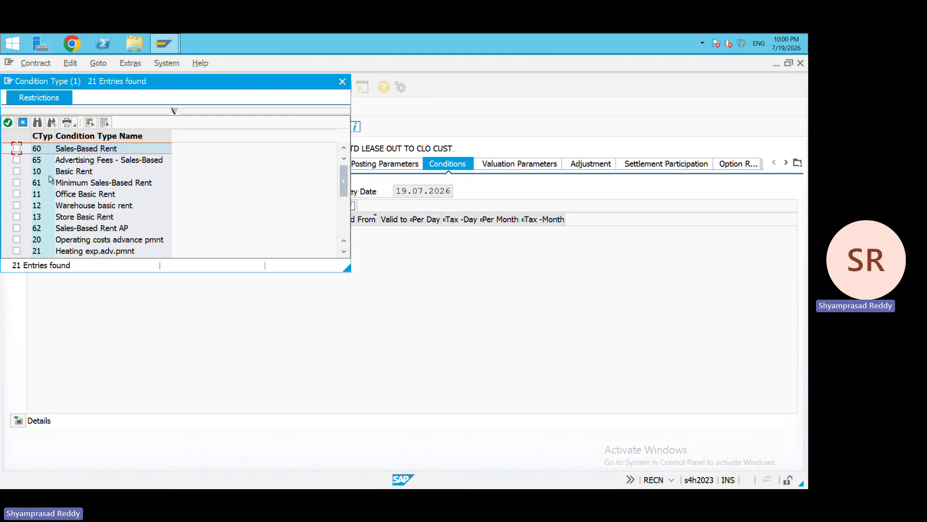
left_click(16, 195)
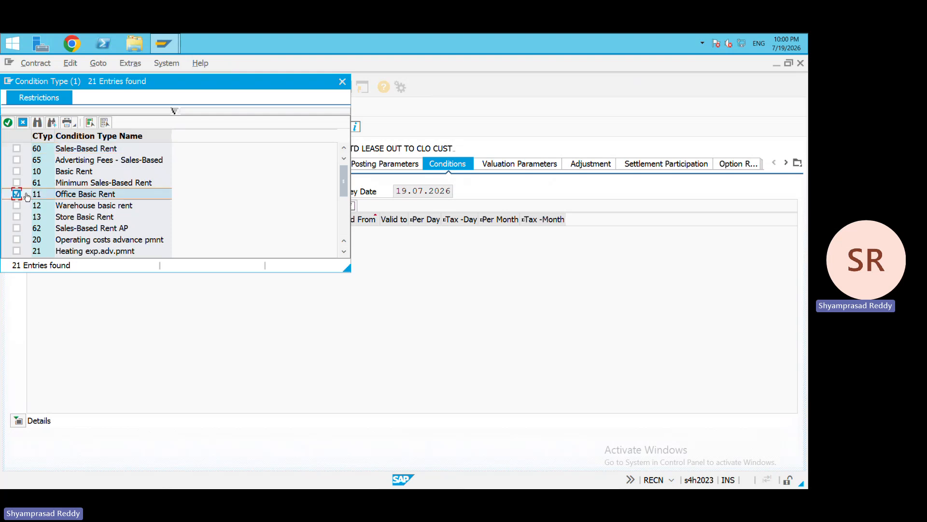
left_click(8, 123)
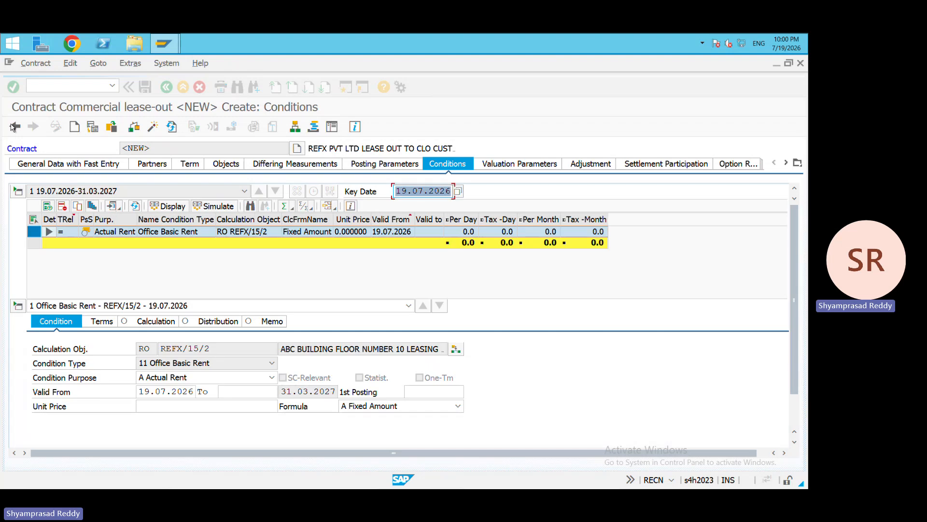
Set the Office Basic Rent condition's valid-to date to 31.03.2027 and its unit price to 20,000
left_click(235, 389)
key("Down")
key("Down")
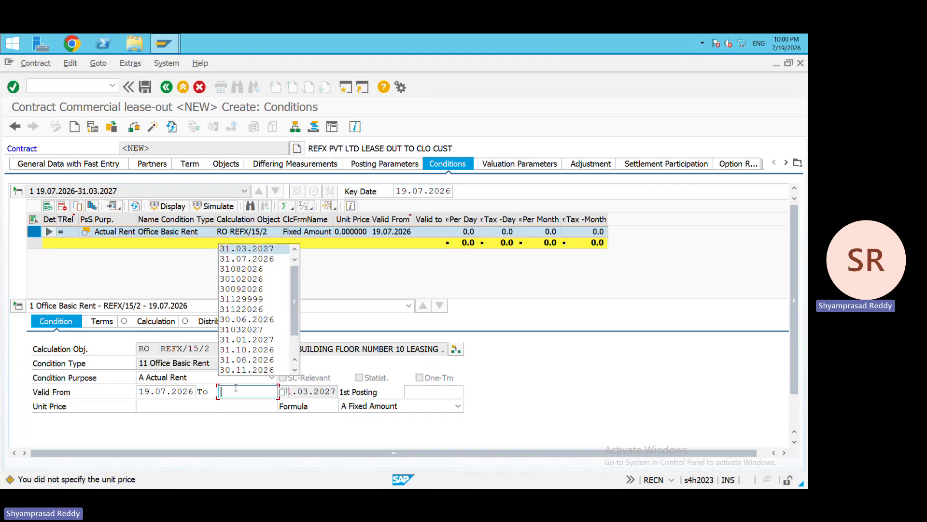
key("Tab")
key("Down")
key("Down")
key("Return")
key("Return")
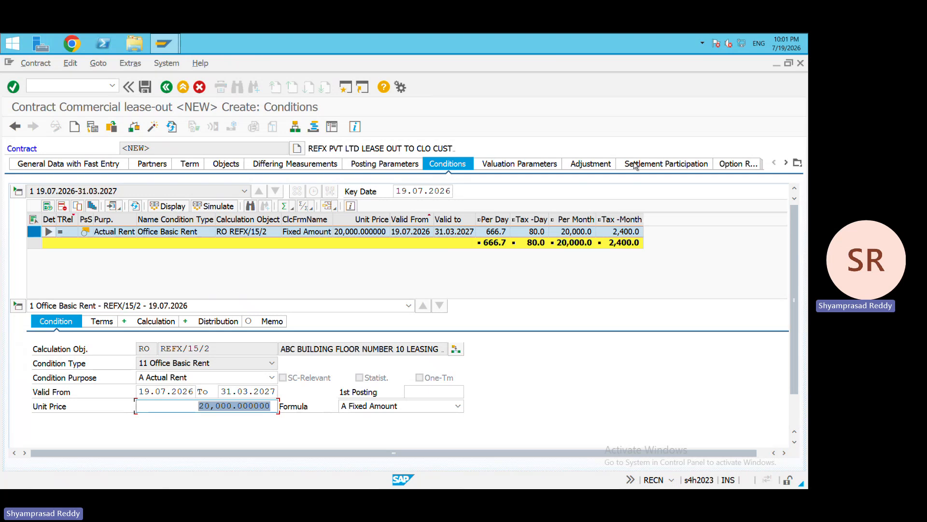
Add a FASB13 (Debit-Side) valuation for object RO REFX/15/2 and set its probable end to 31.03.2027
left_click(548, 164)
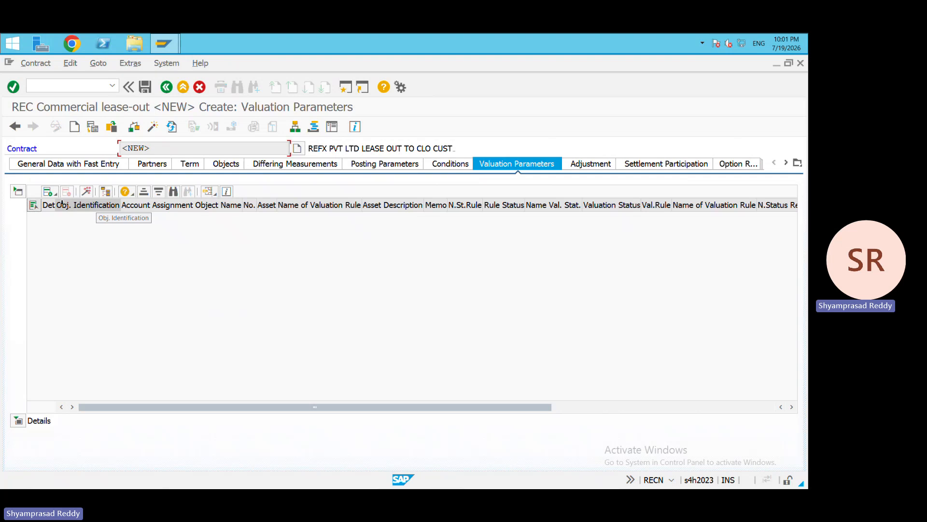
left_click(49, 191)
mouse_move(78, 209)
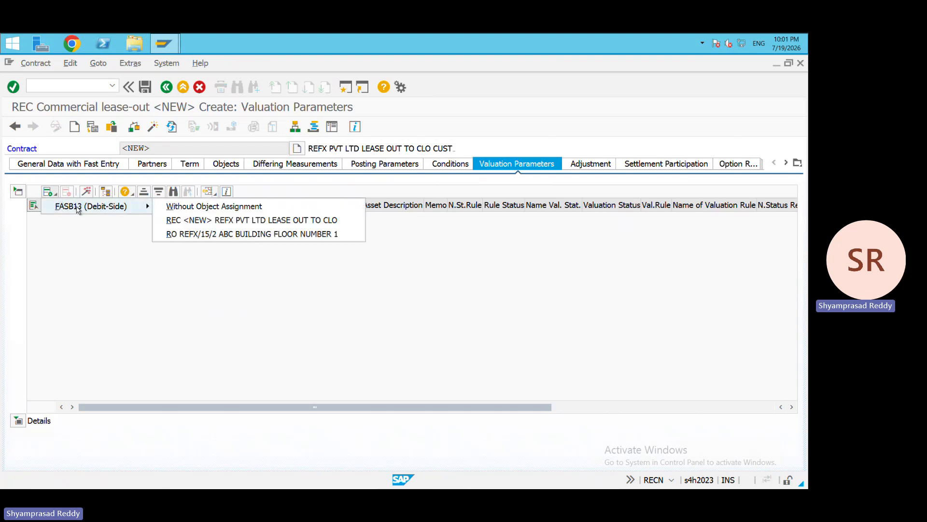
left_click(205, 235)
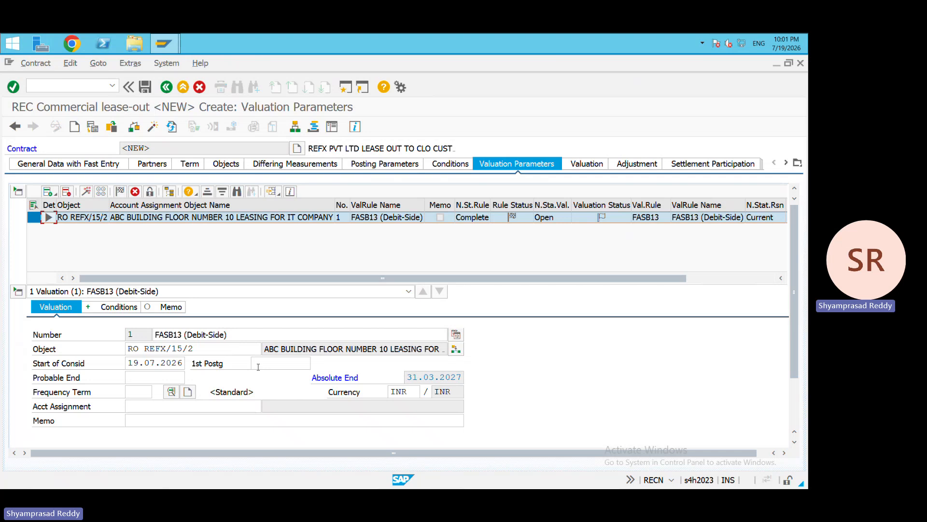
left_click(169, 377)
left_click(160, 389)
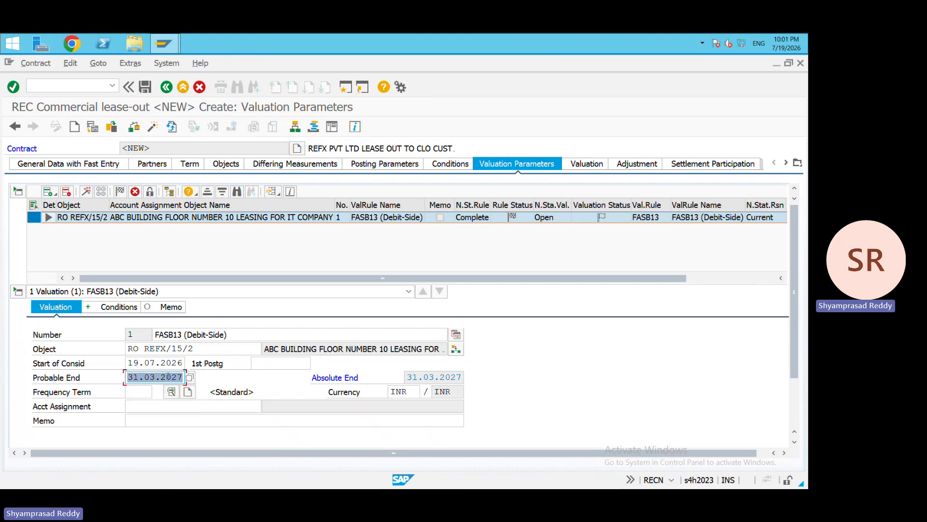
Mark the Office Basic Rent condition of the FASB13 valuation as maintenance complete
left_click(133, 305)
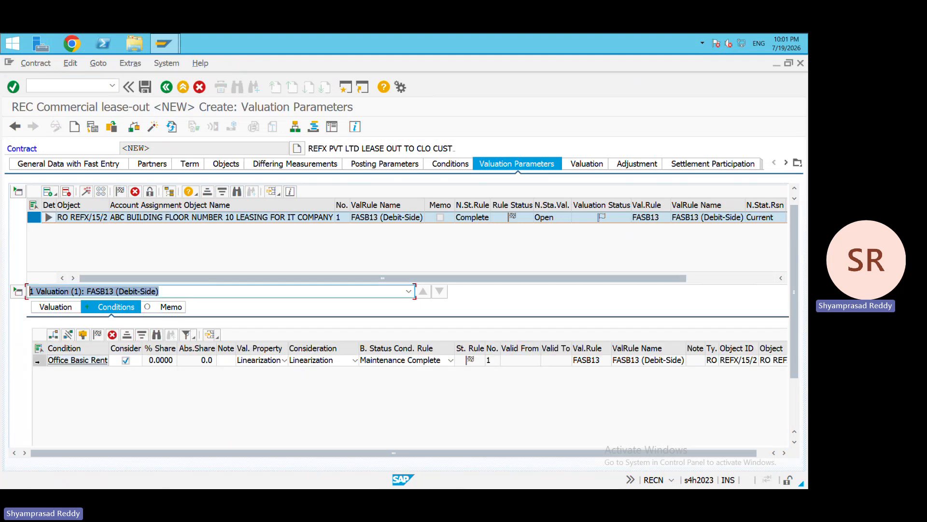
left_click(39, 360)
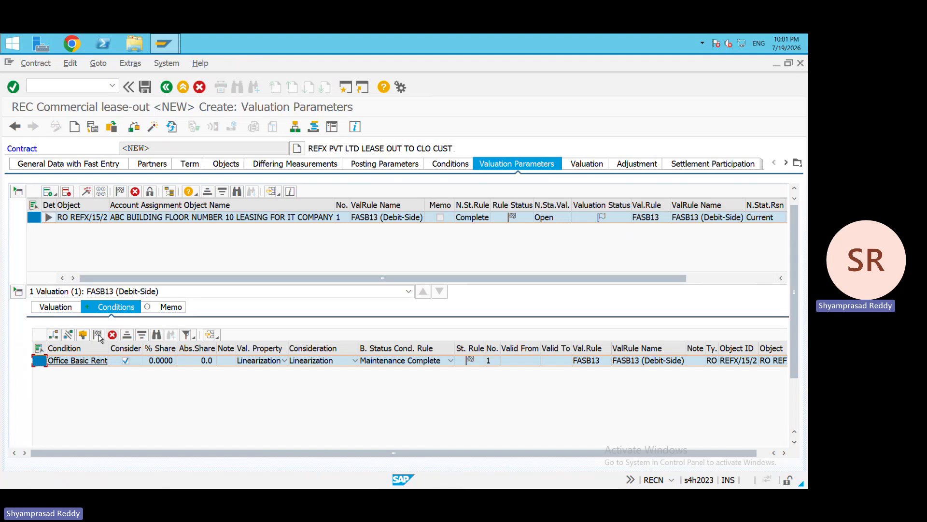
left_click(97, 334)
Display the linearization result of the FASB13 (Debit-Side) valuation, examine its periodic amounts and close it
left_click(596, 164)
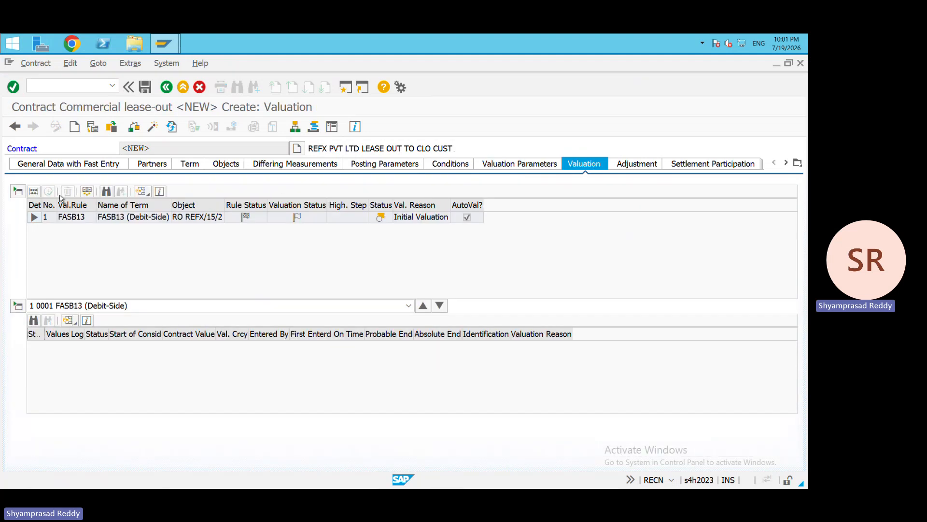
left_click(33, 192)
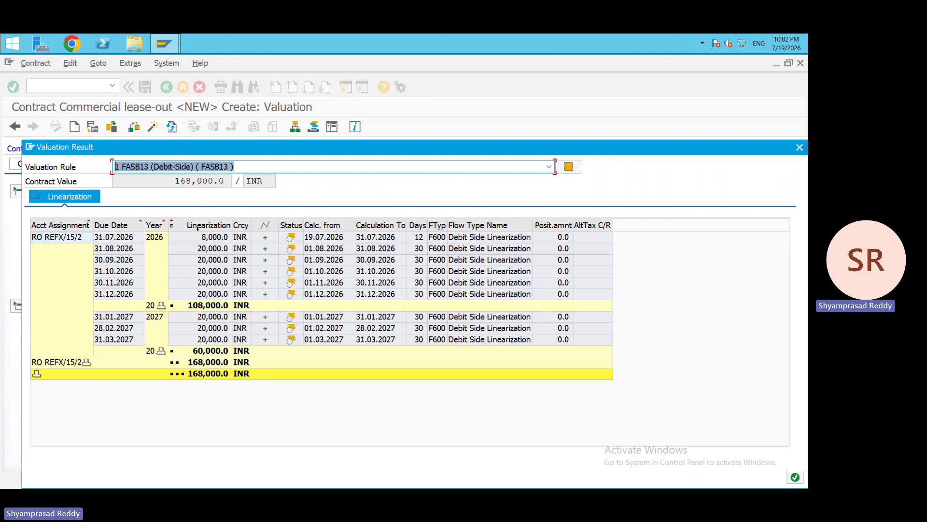
left_click(795, 477)
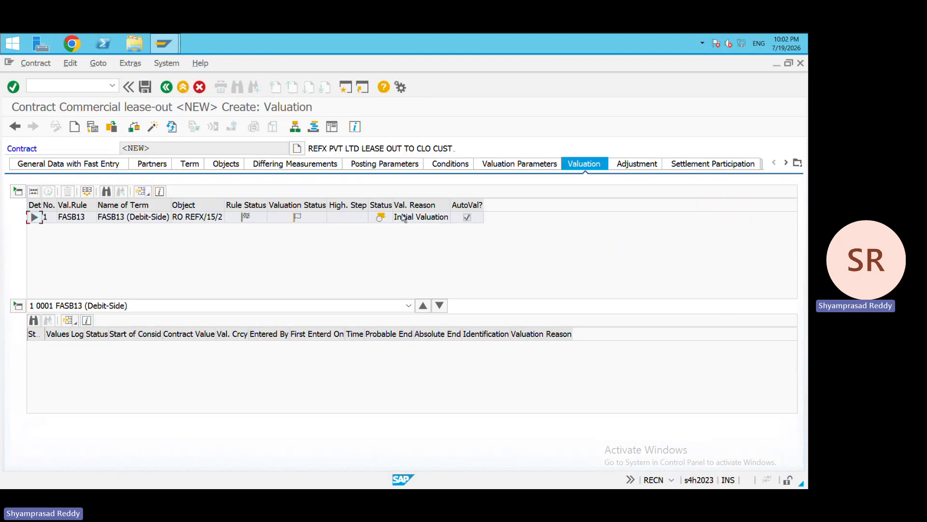
Try to activate the new lease-out contract and dismiss the log
left_click(154, 127)
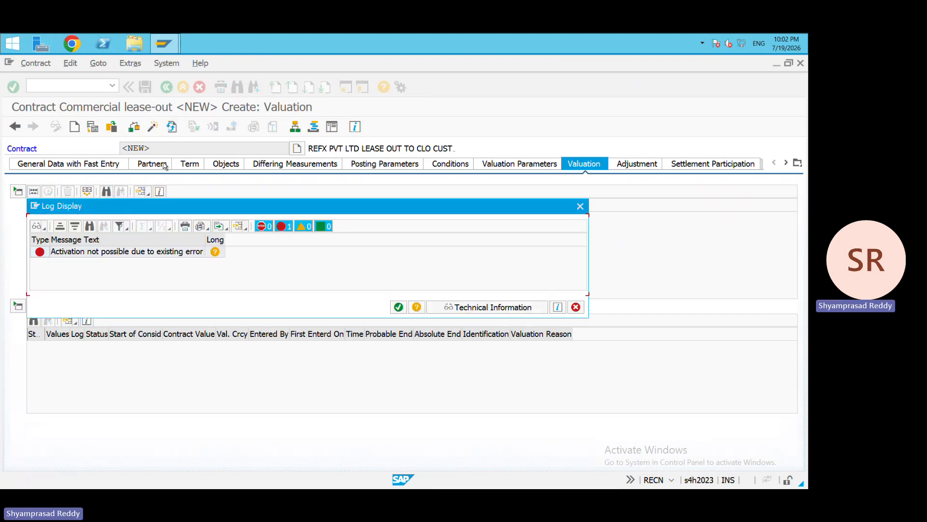
key("Return")
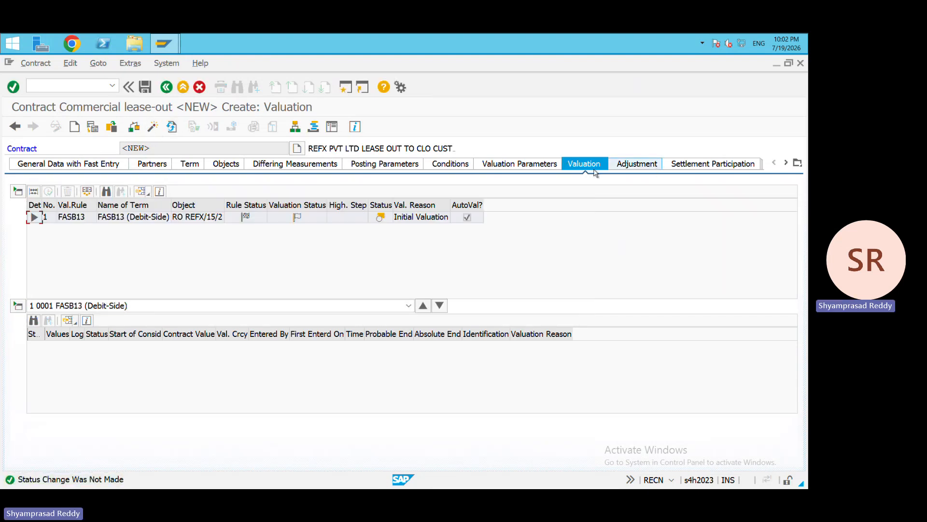
Add option rate method Y Opts (100%) to the contract, valid from 01.07.2026 to 31.03.2027
left_click(556, 168)
left_click(786, 163)
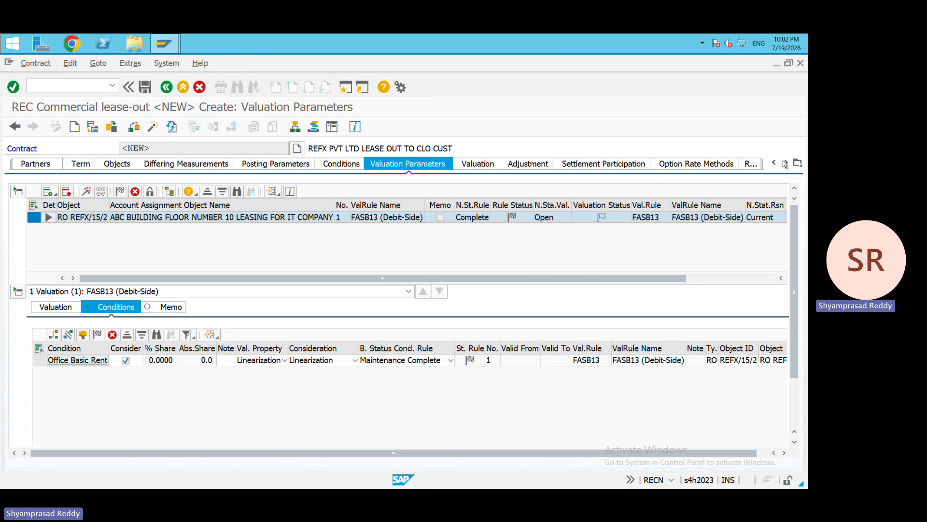
left_click(786, 163)
left_click(655, 164)
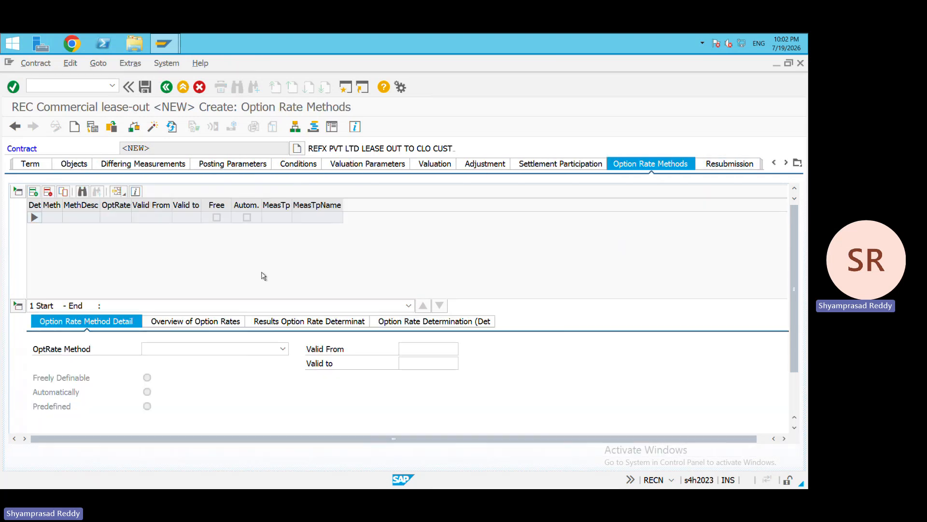
left_click(236, 351)
left_click(179, 391)
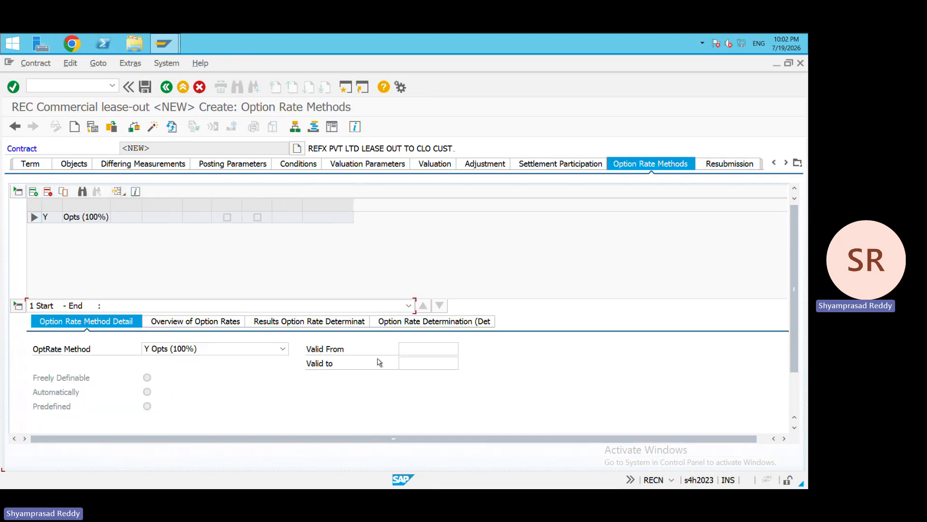
double_click(406, 350)
key("Down")
key("Return")
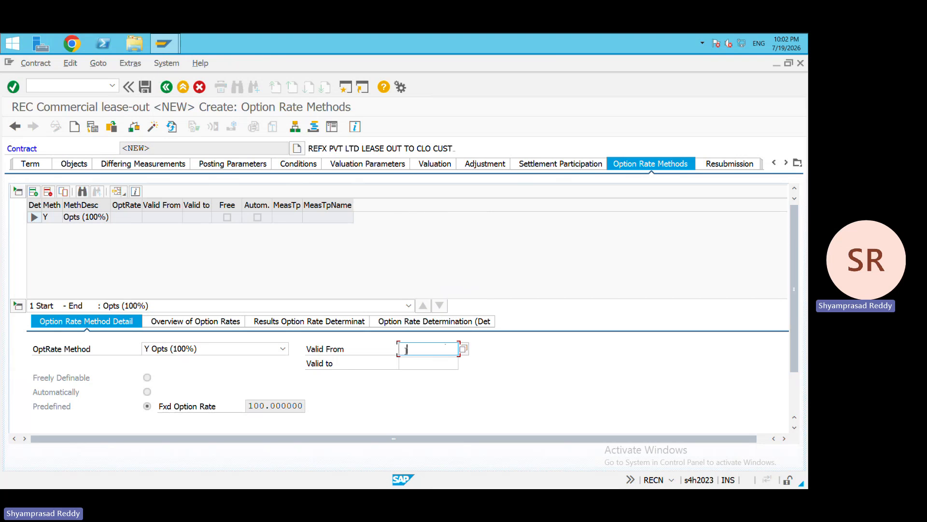
key("Tab")
key("Return")
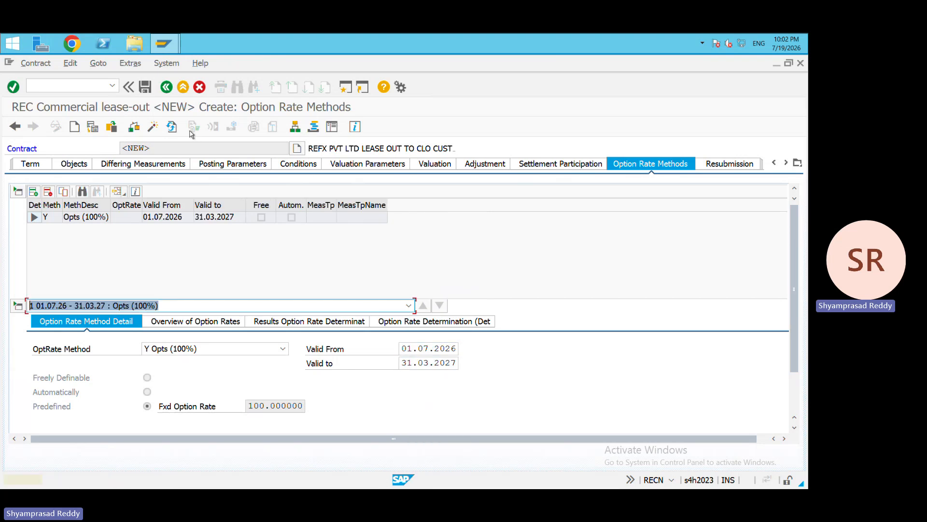
Activate the lease-out contract, save it and return to the SAP Easy Access menu
left_click(151, 130)
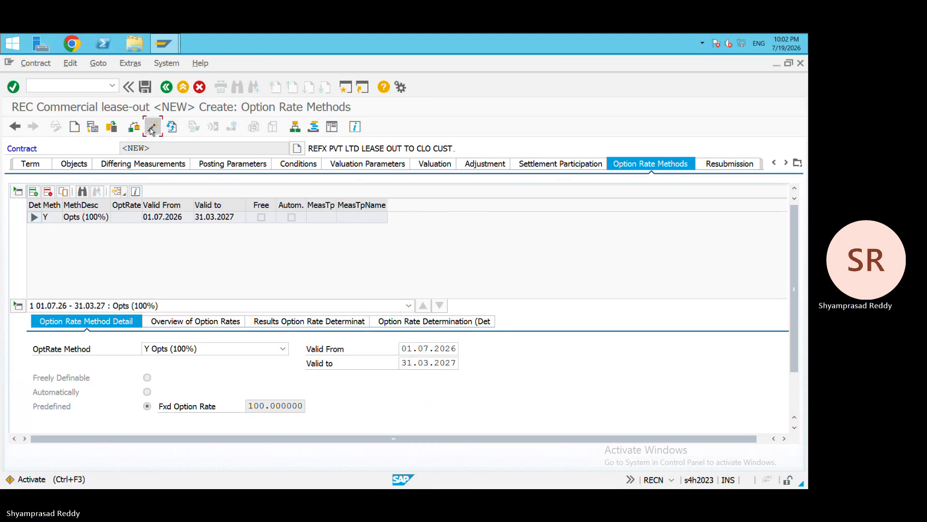
left_click(147, 87)
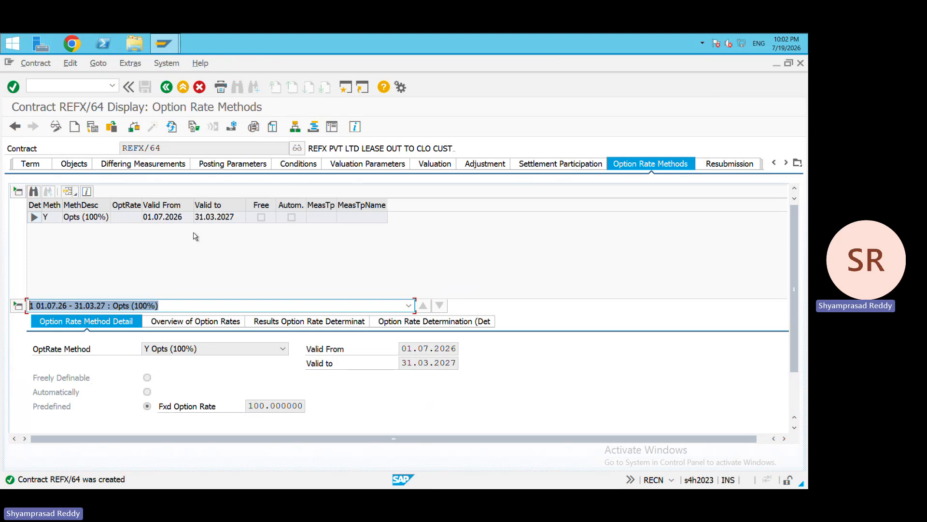
left_click(167, 89)
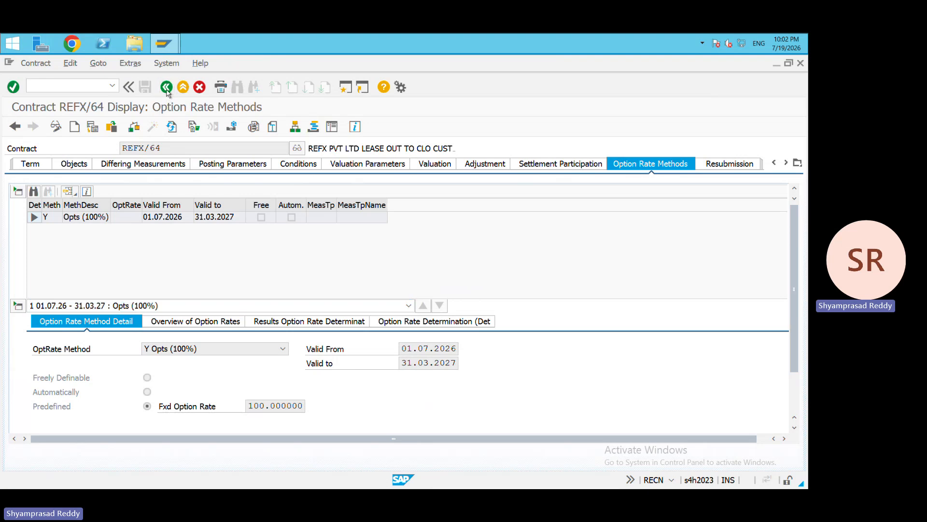
left_click(166, 88)
Open Post Contract Valuations (RECEEP) and simulate the posting for REFX contract 64 with due date 31.07.2026
left_click(33, 345)
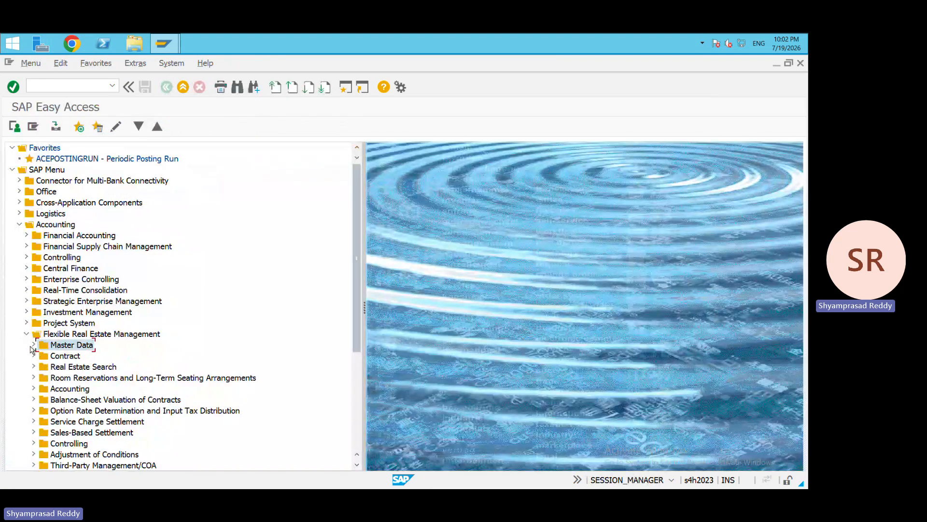
left_click(33, 400)
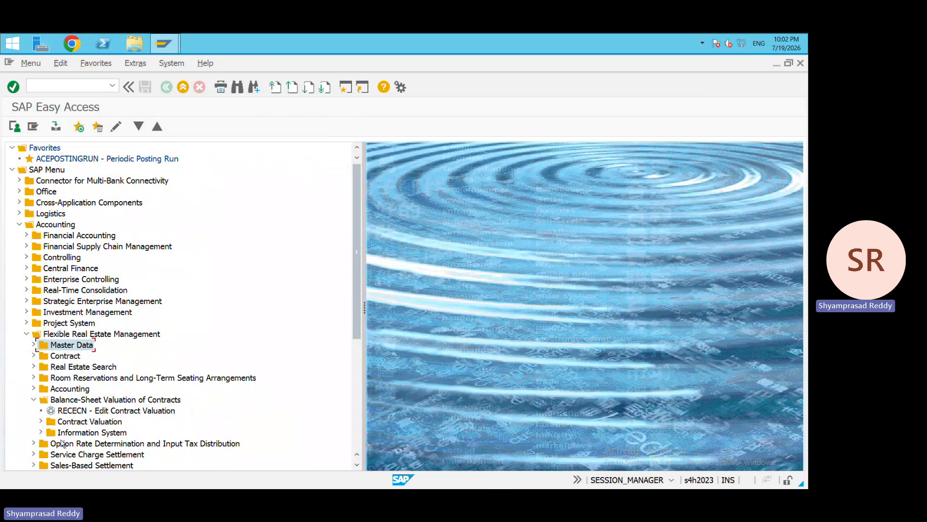
left_click(39, 423)
double_click(126, 422)
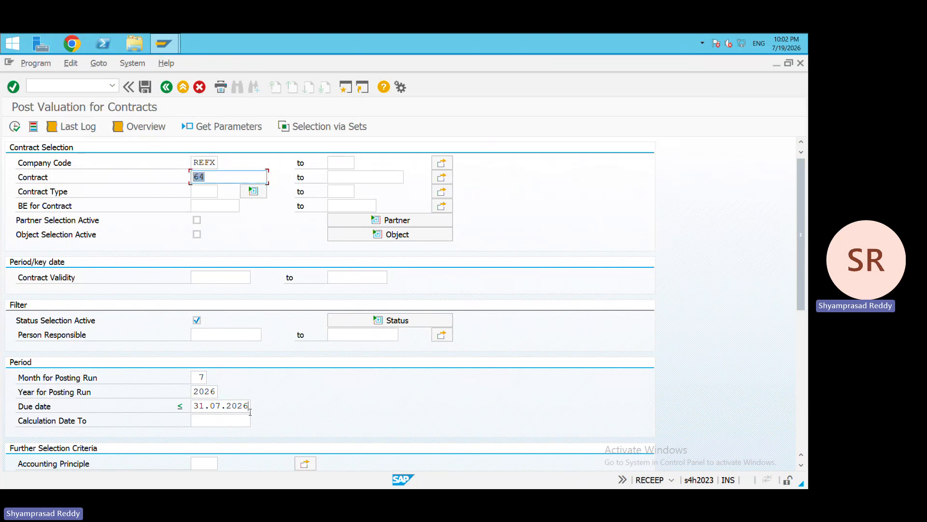
left_click_drag(248, 405, 139, 406)
left_click(15, 127)
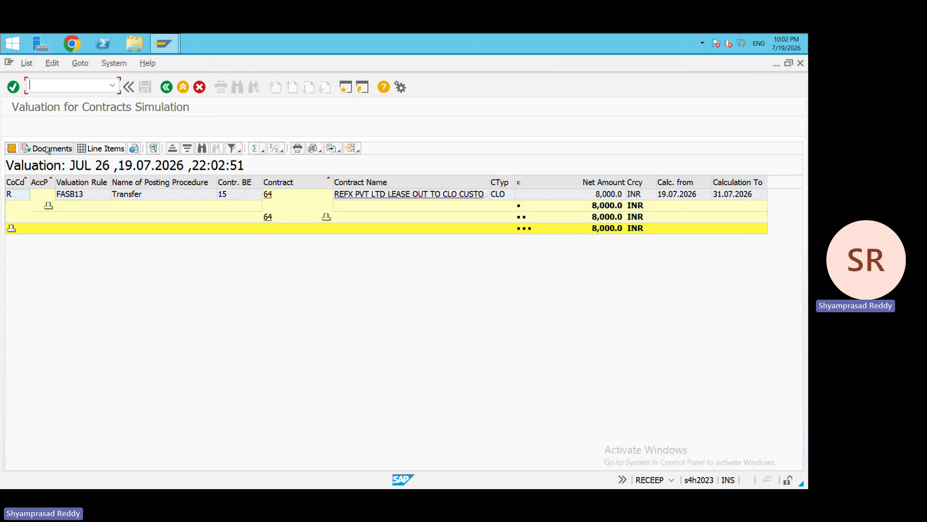
Examine the documents of the valuation simulation, including their G/L line items, and return to the selection screen
left_click(47, 147)
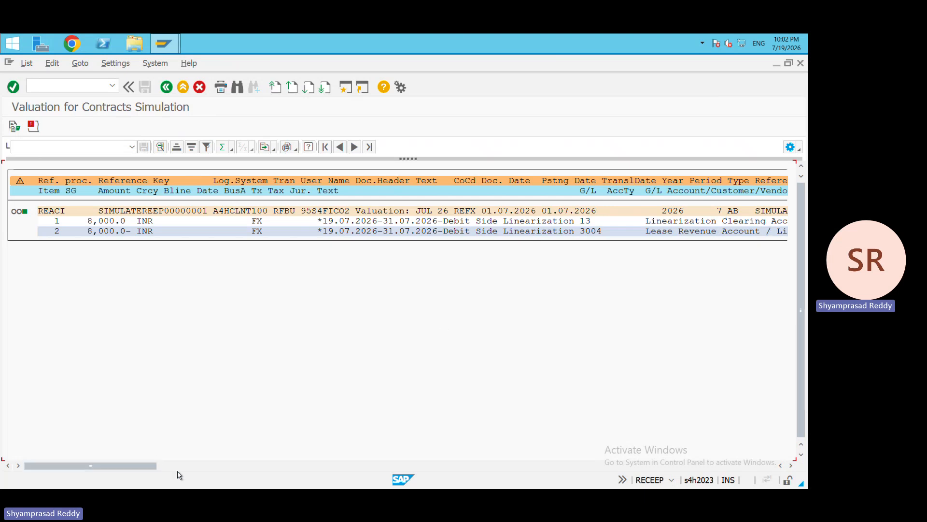
left_click(199, 467)
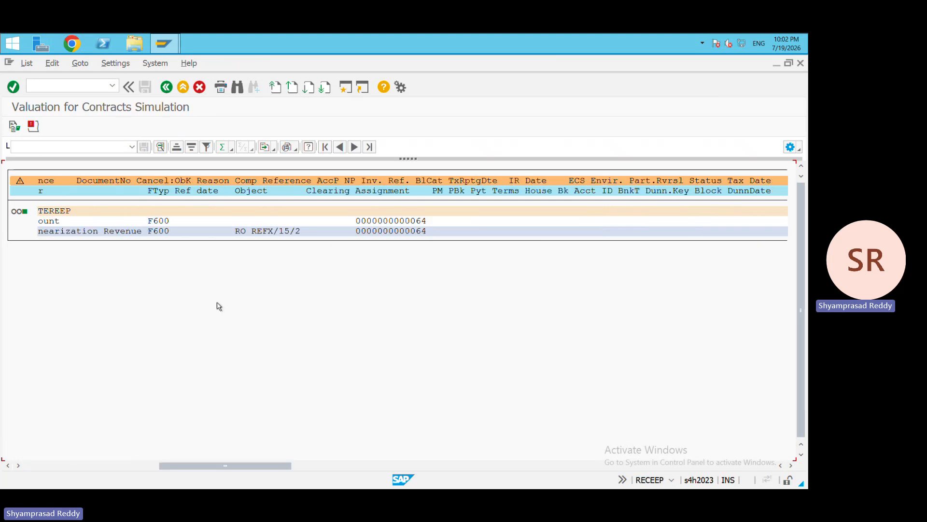
left_click(116, 466)
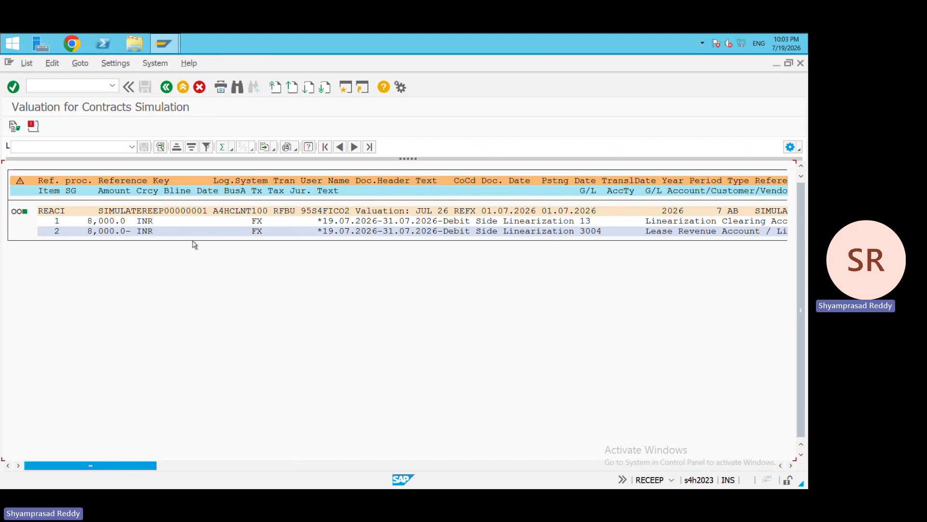
left_click(168, 87)
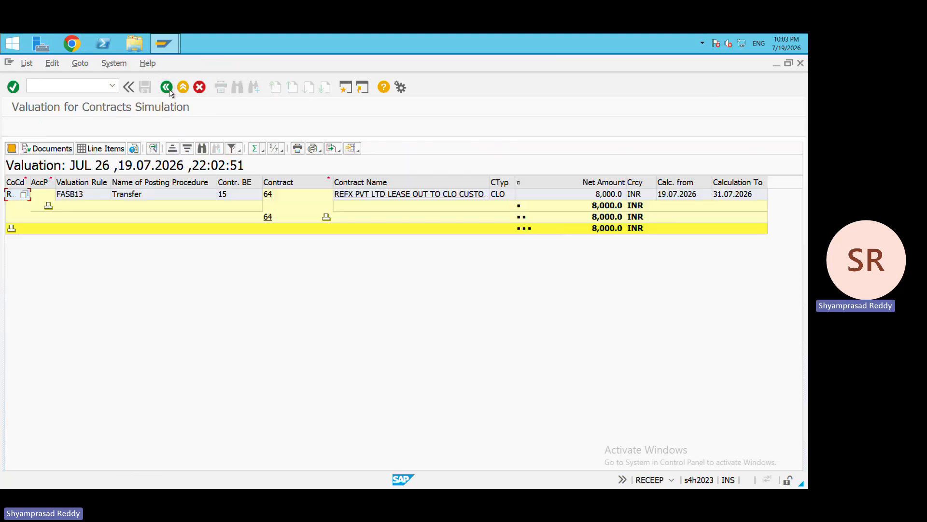
left_click(169, 88)
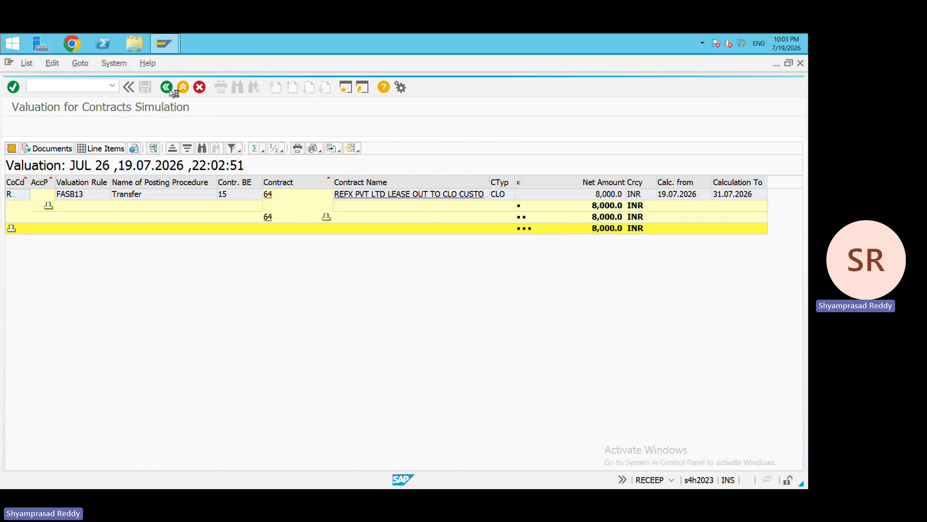
Set the valuation posting run mode to E Update Run and execute the posting
scroll(372, 275, "down", 8)
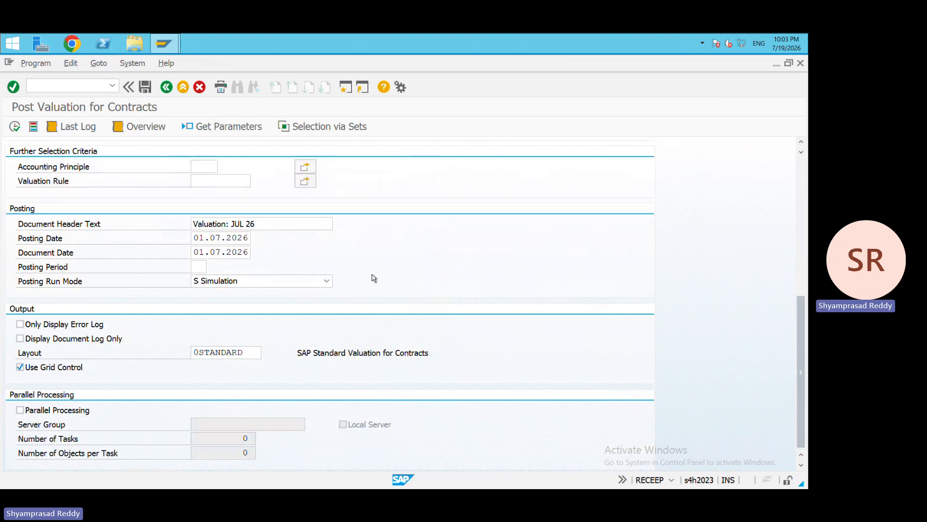
left_click(261, 282)
left_click(242, 292)
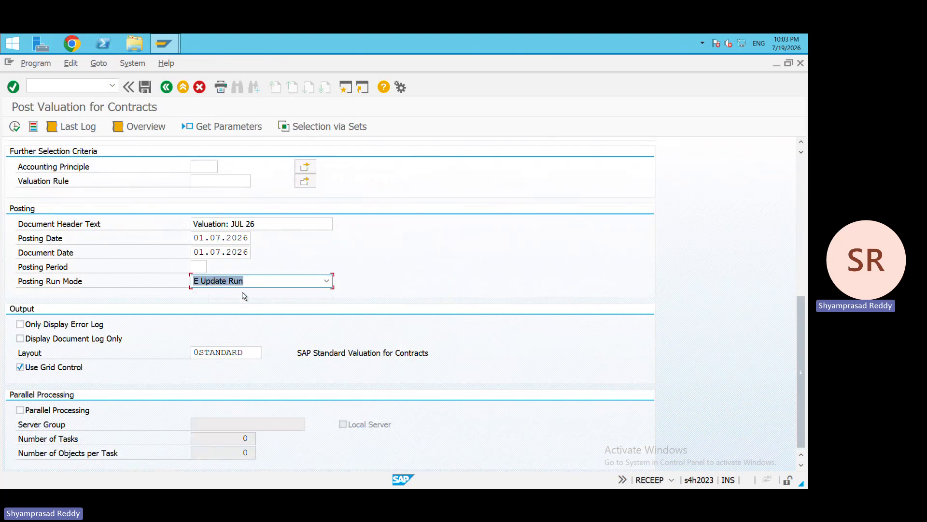
left_click(15, 125)
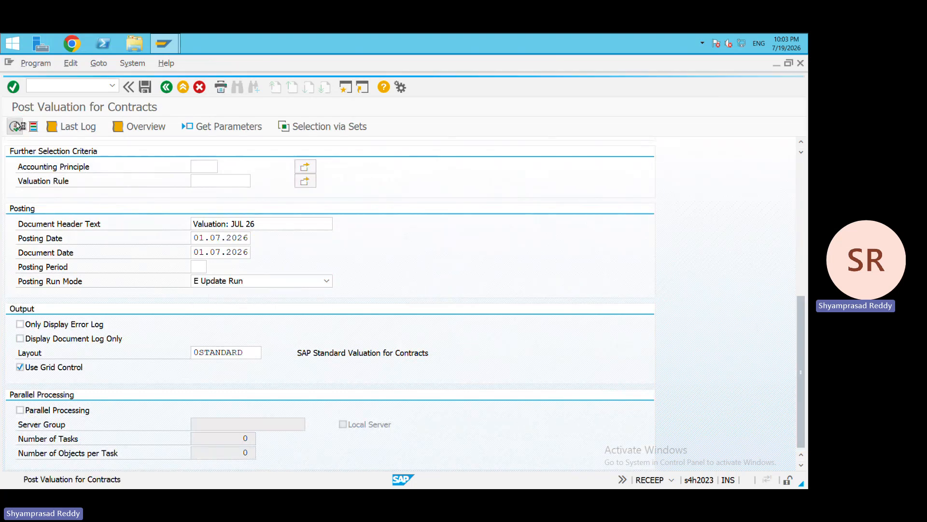
Examine the accounting document of the valuation update run and return to the SAP Easy Access menu
left_click(46, 149)
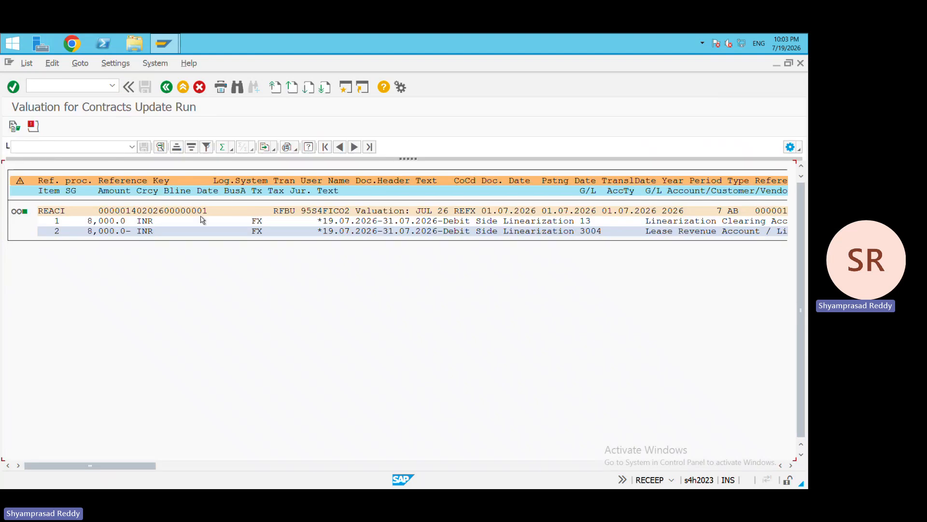
double_click(198, 211)
left_click(115, 213)
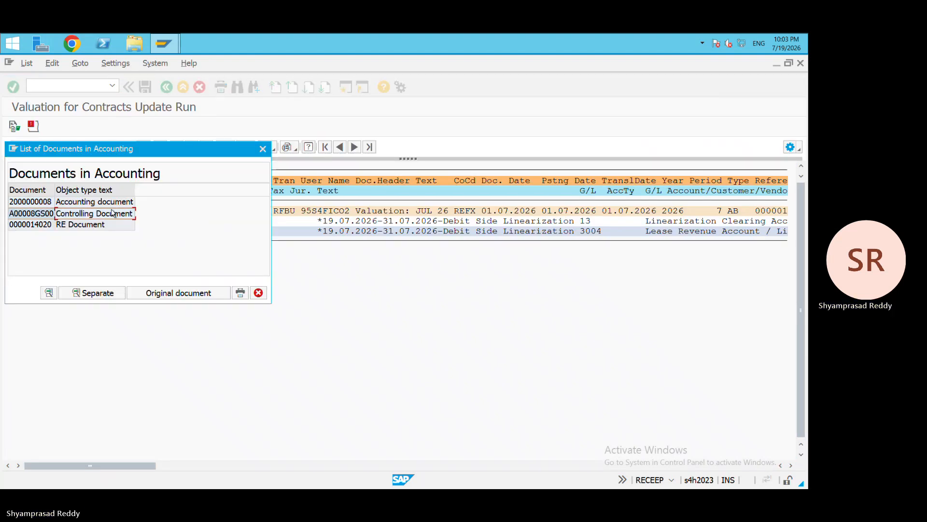
double_click(105, 203)
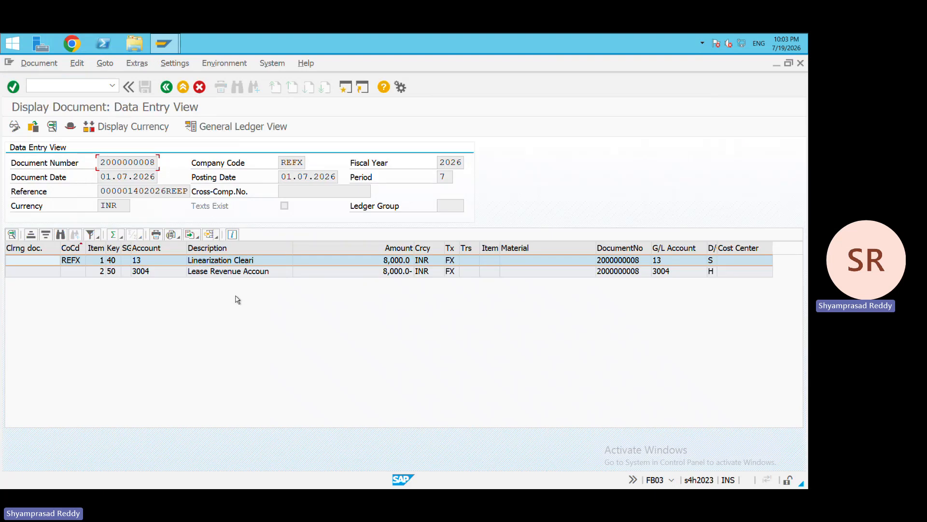
left_click(168, 89)
key("Escape")
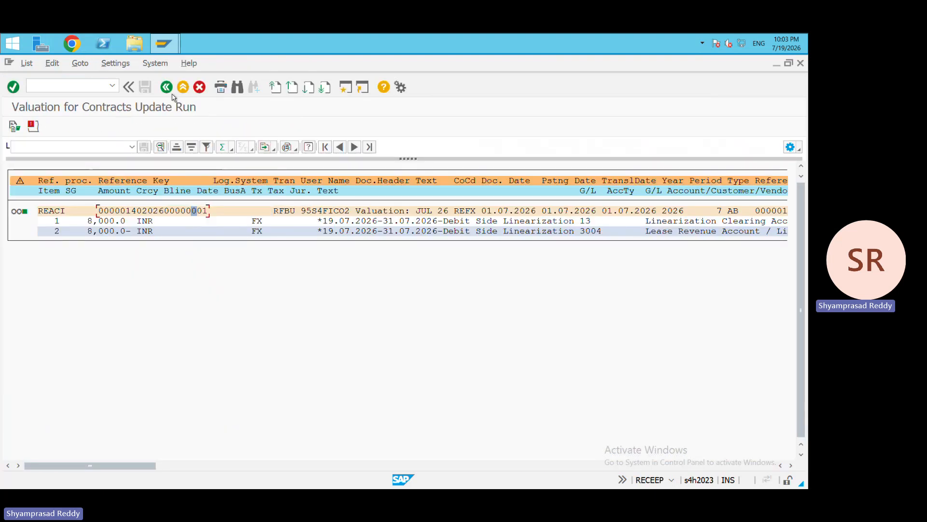
left_click(168, 88)
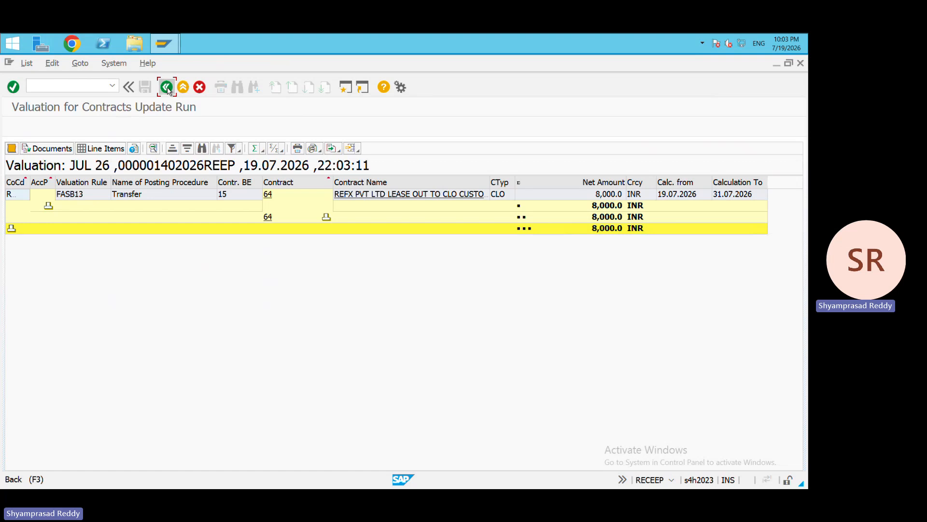
left_click(167, 88)
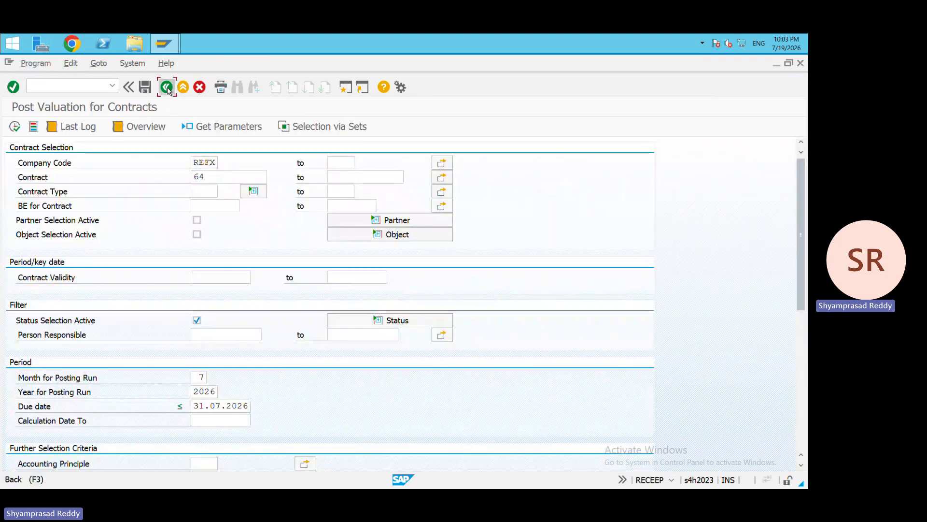
left_click(167, 88)
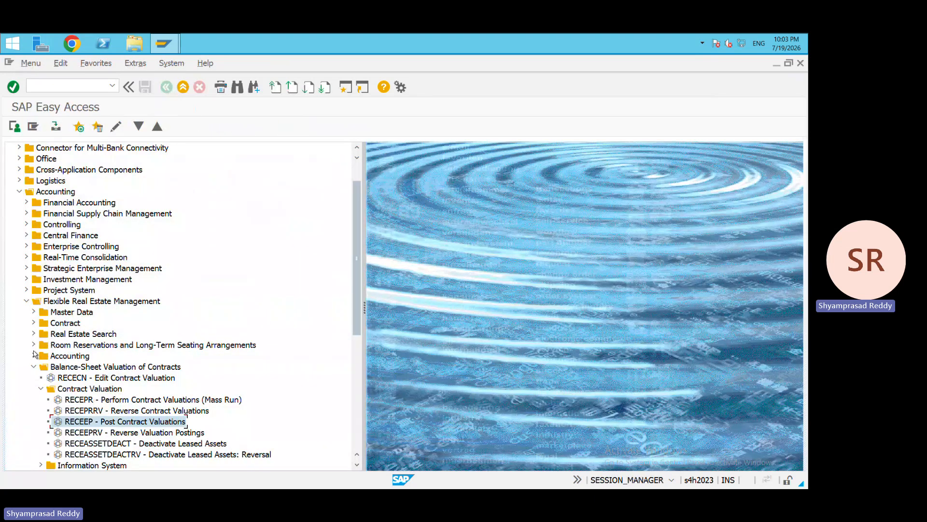
Open the periodic posting transaction for contracts (RERAPP) under Flexible Real Estate Management accounting
left_click(34, 355)
left_click(58, 367)
left_click(40, 367)
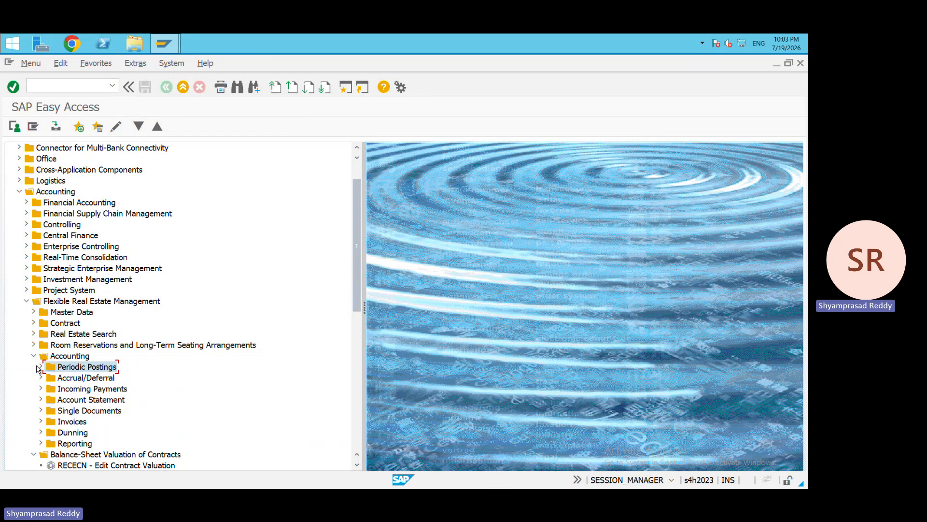
double_click(101, 379)
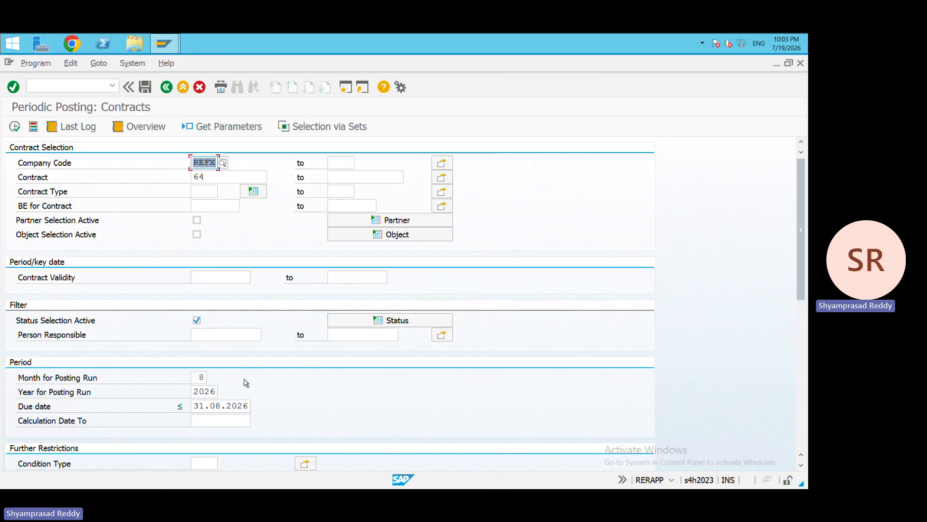
Set the periodic posting's due date to 31.07.2026 and its month for the posting run to 7
left_click_drag(249, 406, 118, 396)
key("BackSpace")
key("Down")
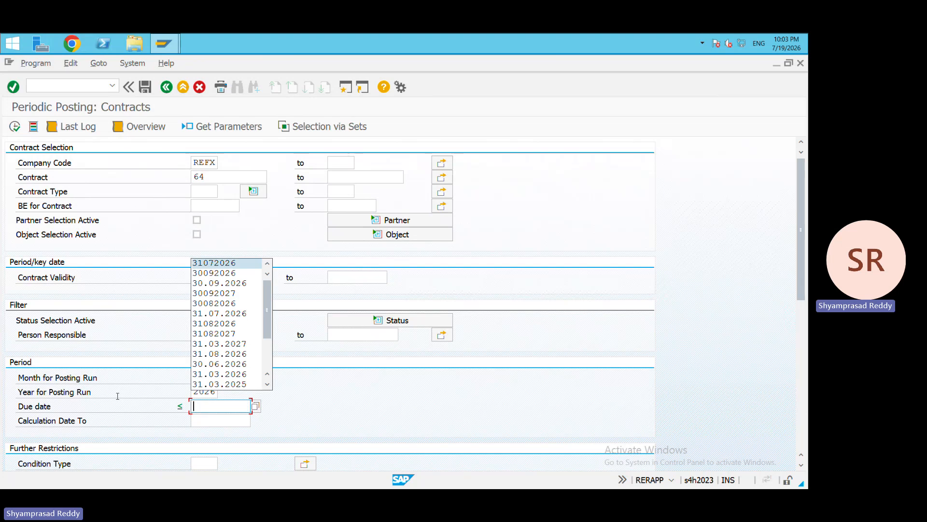
key("Return")
key("Return")
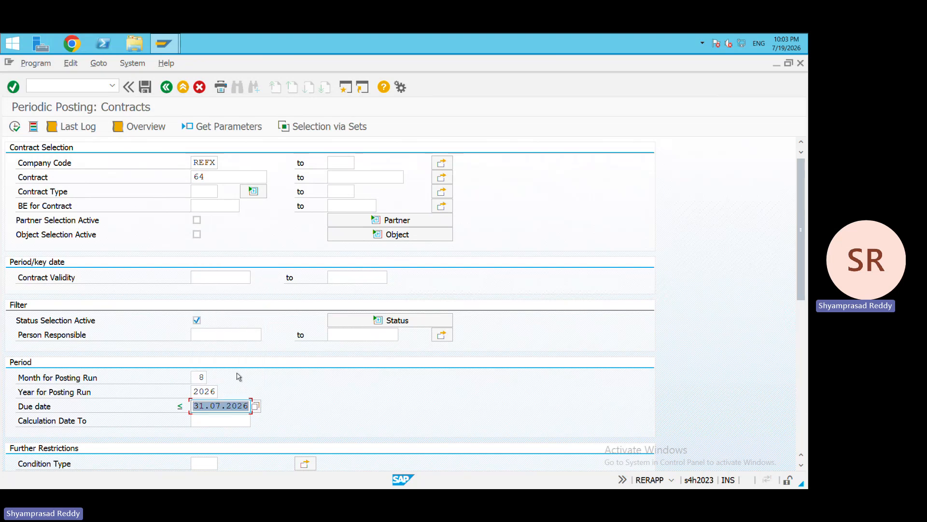
left_click(204, 376)
key("BackSpace")
key("Down")
key("Return")
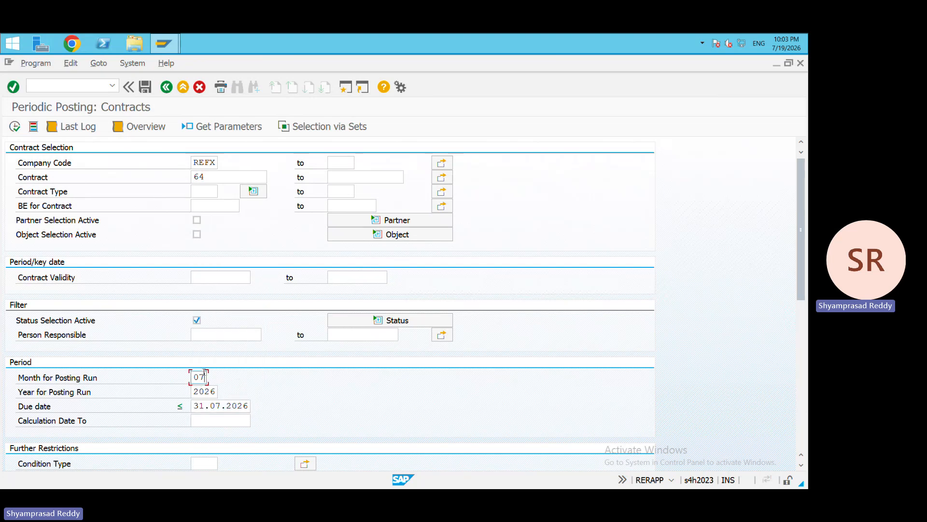
key("Return")
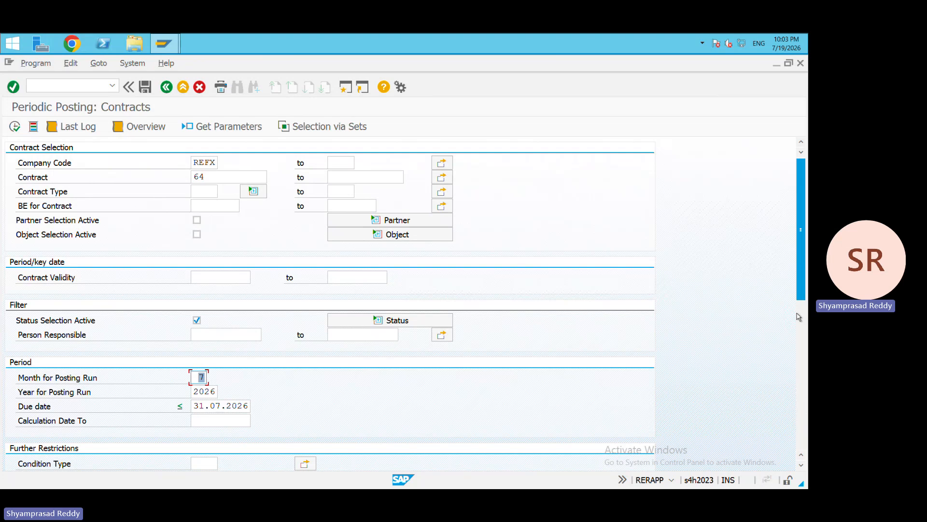
Set the type of posting run for the contract's periodic posting to REDP Periodic Posting
scroll(280, 271, "down", 7)
left_click(237, 245)
left_click(238, 246)
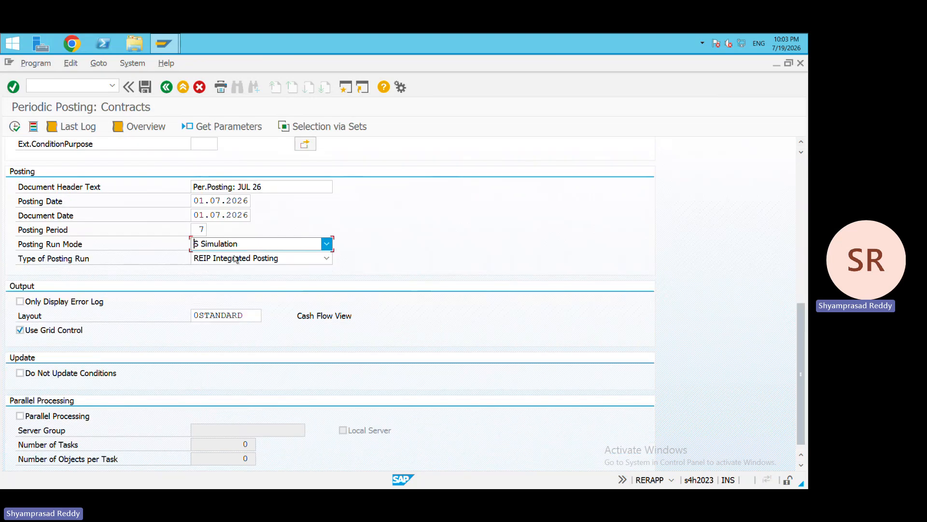
left_click(235, 258)
left_click(231, 271)
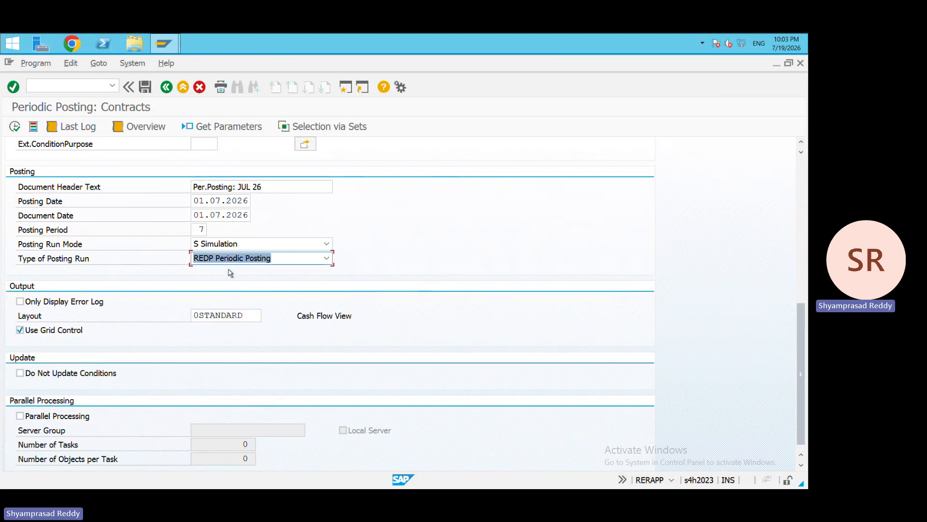
Set the periodic posting's run mode to E Update Run and execute the posting
left_click(225, 244)
left_click(219, 256)
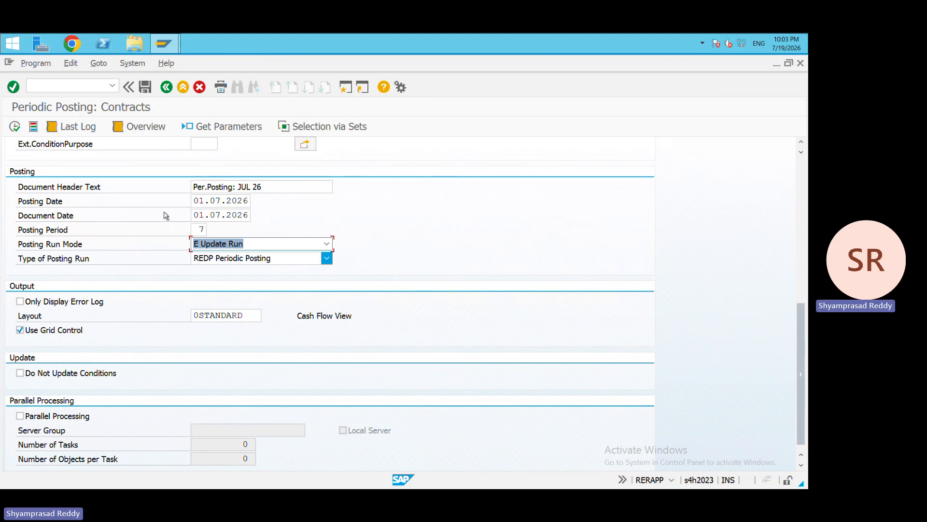
left_click(15, 127)
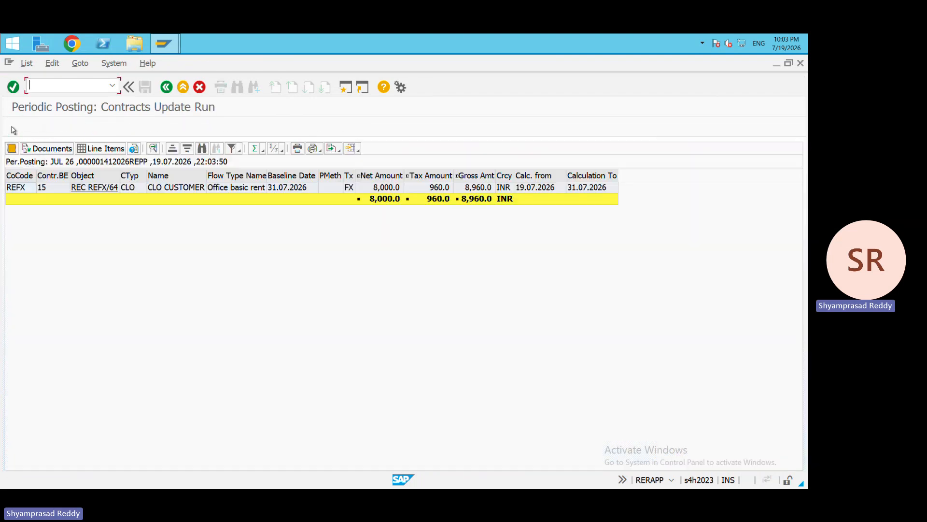
Open the documents of the periodic posting update run and examine the rent revenue line item and its account
left_click(47, 148)
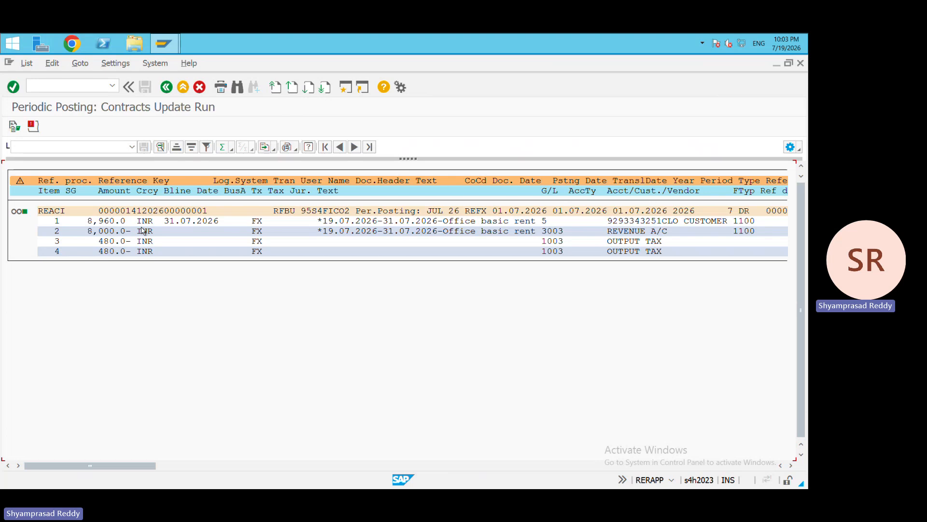
left_click(108, 233)
left_click(638, 231)
left_click(468, 51)
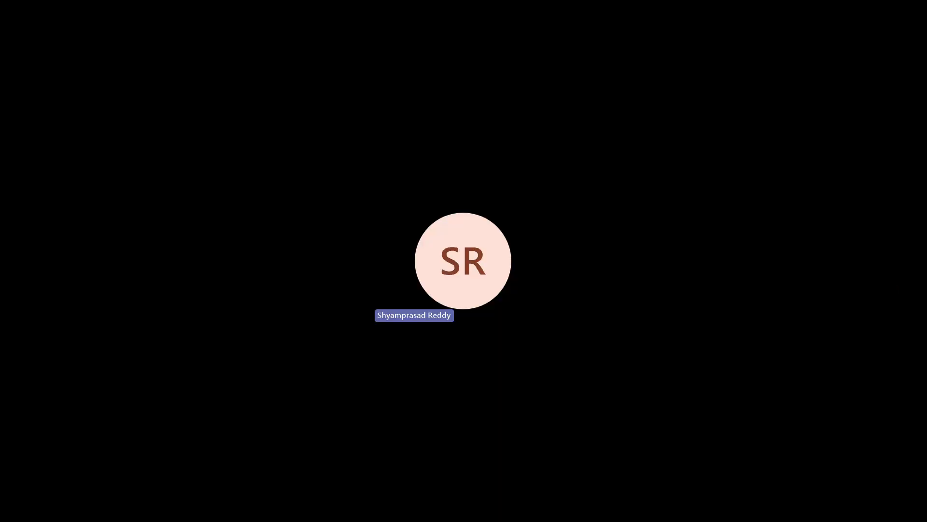